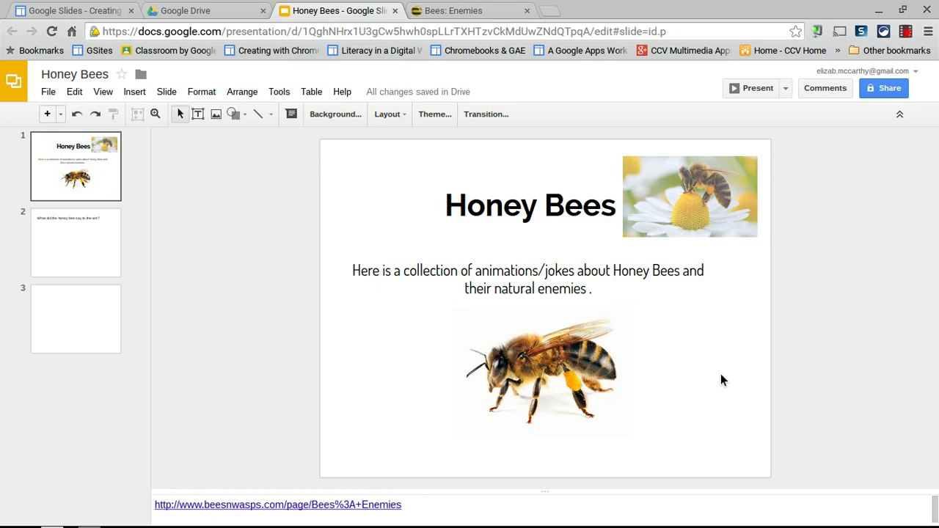
Open the Bees: Enemies article from the notes link and read its Ants and Mites sections
{"action": "left_click", "coordinate": [292, 502]}
{"action": "left_click", "coordinate": [490, 11]}
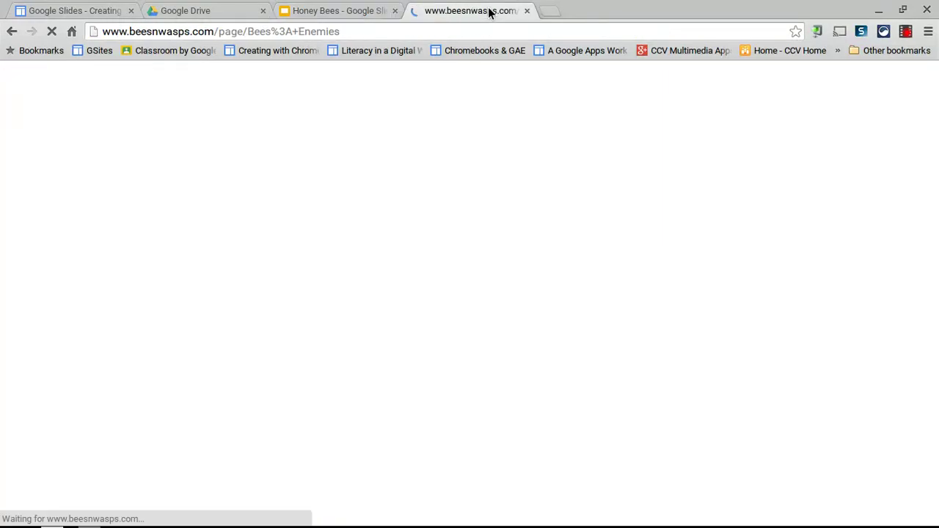
{"action": "scroll", "coordinate": [490, 213], "scroll_direction": "down", "scroll_amount": 5}
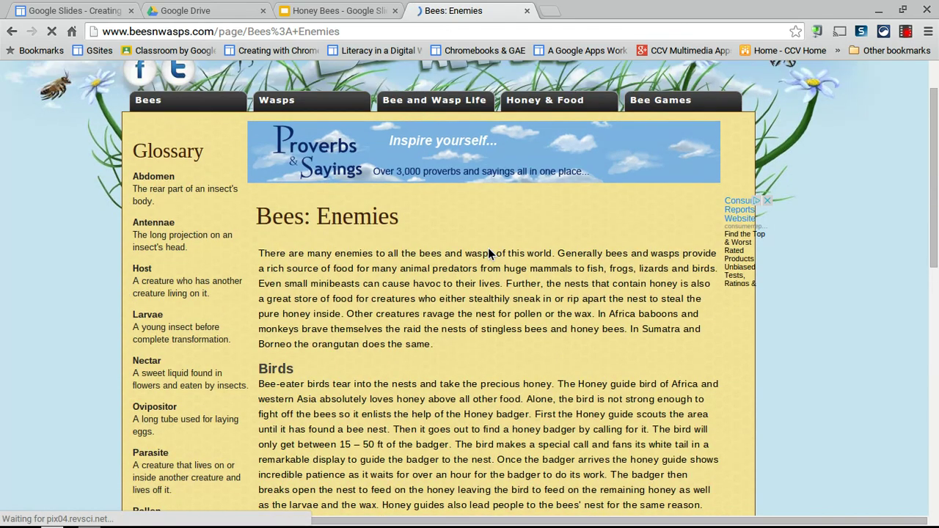
{"action": "scroll", "coordinate": [490, 252], "scroll_direction": "down", "scroll_amount": 1}
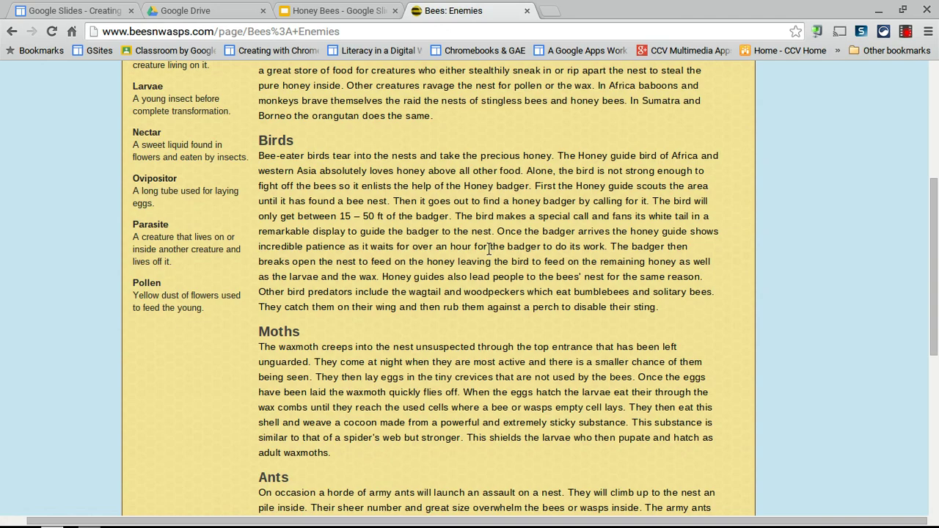
{"action": "scroll", "coordinate": [490, 249], "scroll_direction": "down", "scroll_amount": 2}
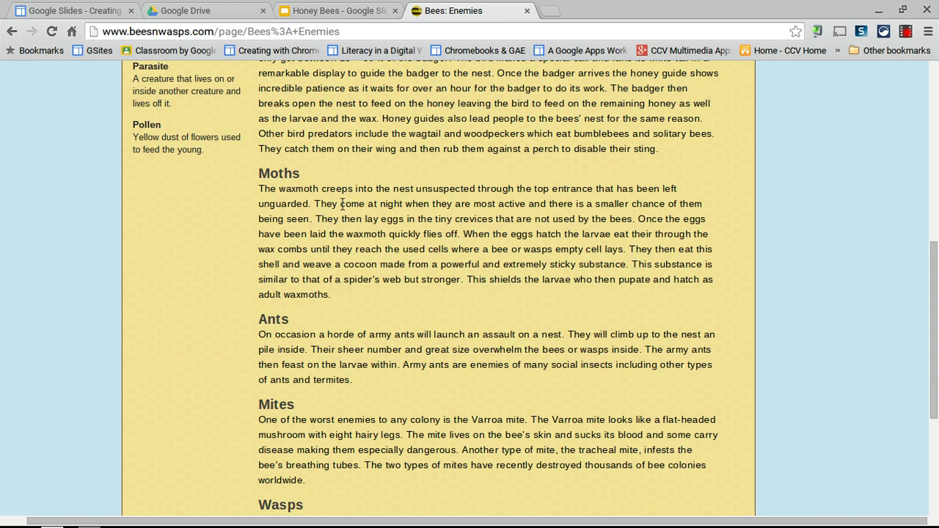
{"action": "left_click", "coordinate": [297, 10]}
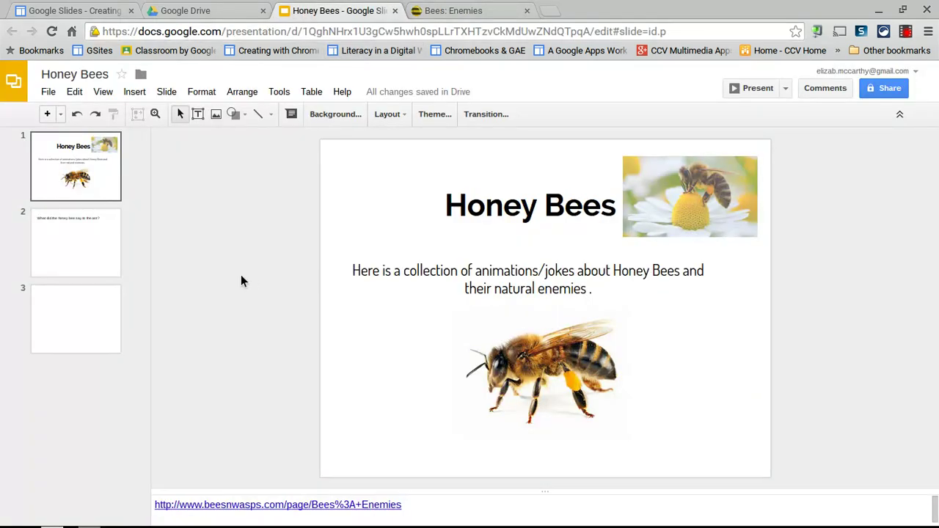
Show slide 2, 'What did the honey bee say to the ant?', in the editor
{"action": "left_click", "coordinate": [81, 242]}
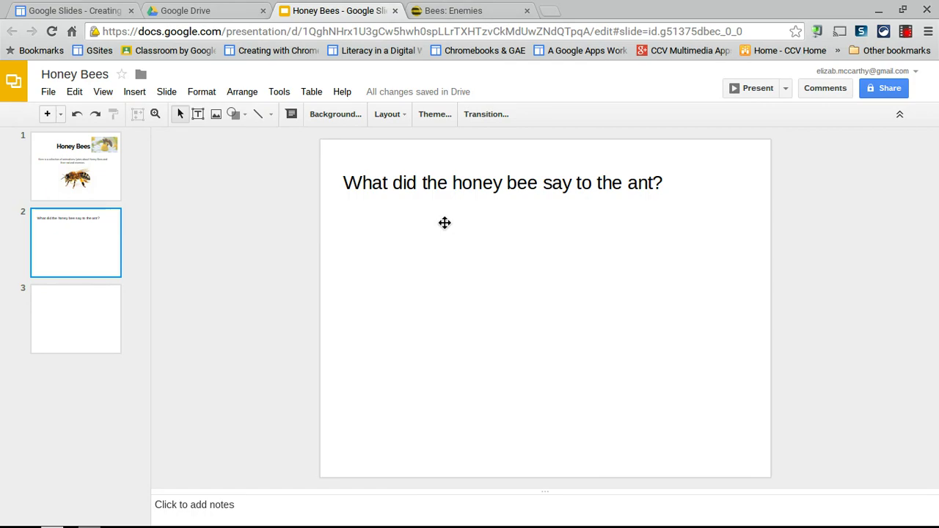
{"action": "left_click", "coordinate": [445, 222]}
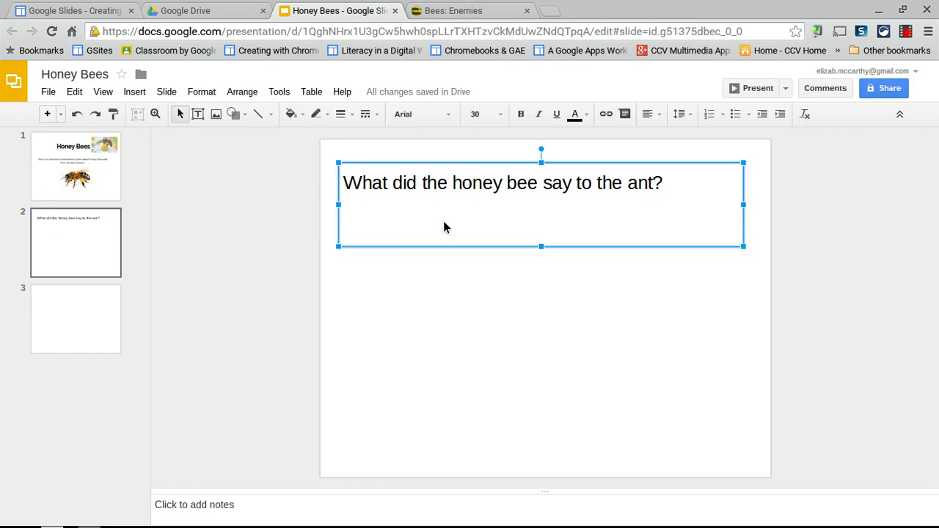
{"action": "left_click", "coordinate": [488, 315]}
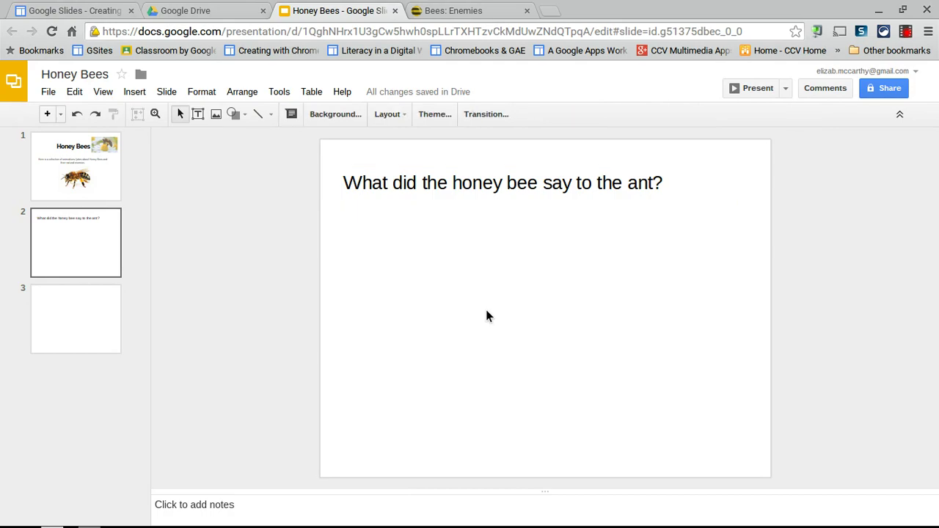
{"action": "left_click", "coordinate": [277, 94]}
Search Research images for Honey Bees and drag a bee photo onto slide 2
{"action": "left_click", "coordinate": [292, 134]}
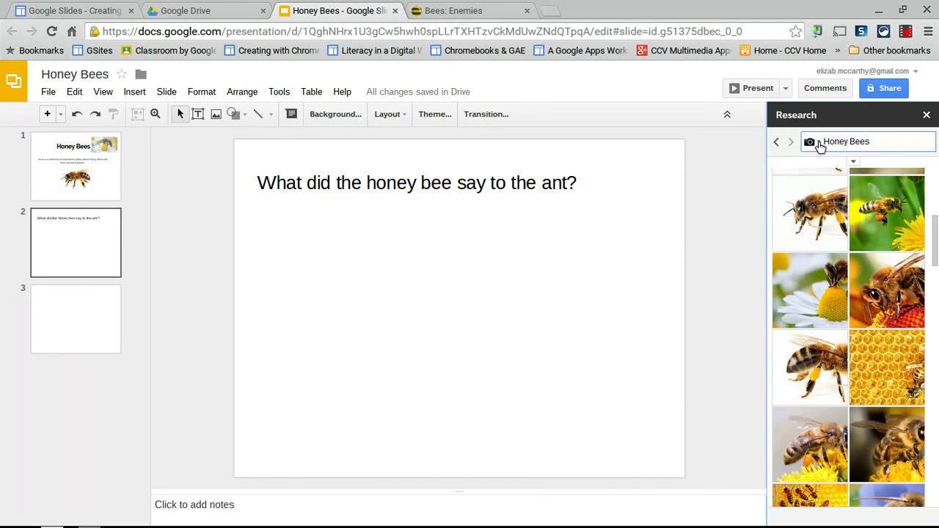
{"action": "left_click", "coordinate": [813, 143]}
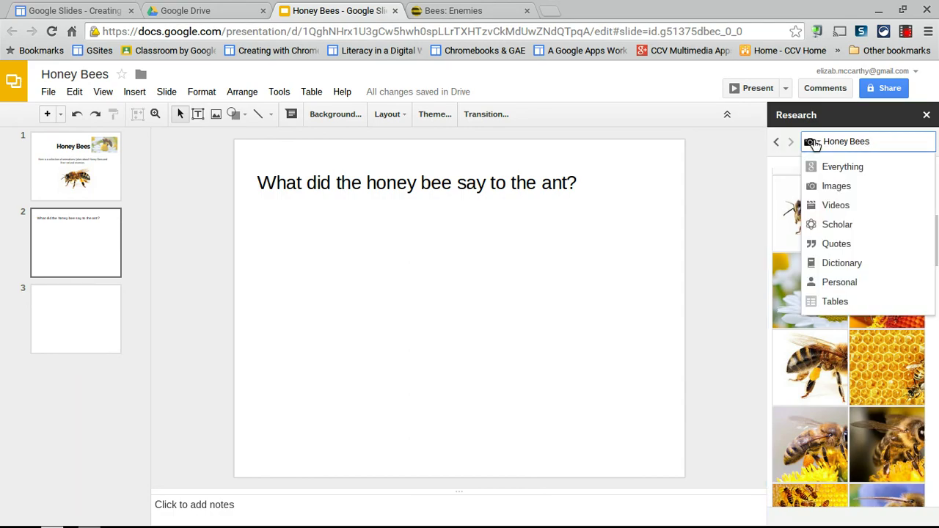
{"action": "left_click", "coordinate": [822, 185]}
{"action": "mouse_move", "coordinate": [820, 221]}
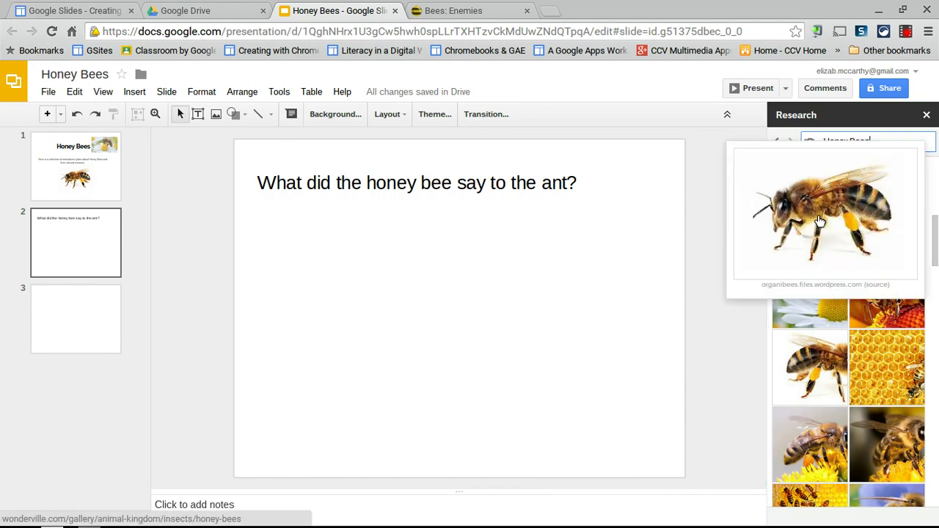
{"action": "left_click_drag", "start_coordinate": [820, 222], "coordinate": [327, 335]}
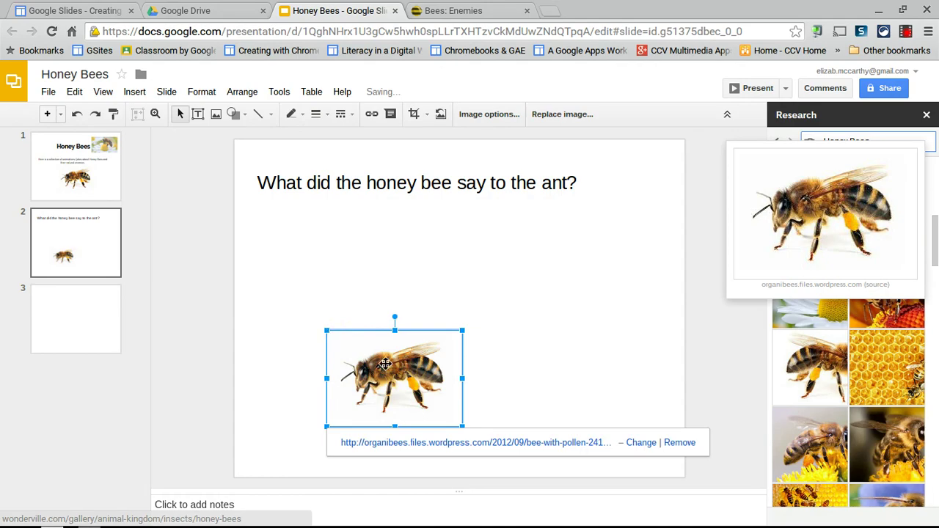
Flip the bee picture to face right and reposition it on the slide
{"action": "left_click_drag", "start_coordinate": [377, 348], "coordinate": [335, 287]}
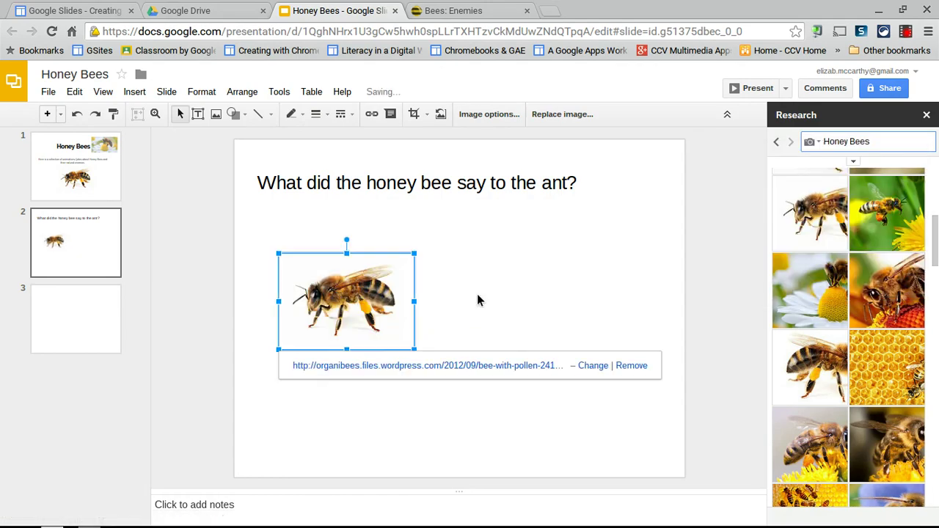
{"action": "left_click", "coordinate": [477, 300]}
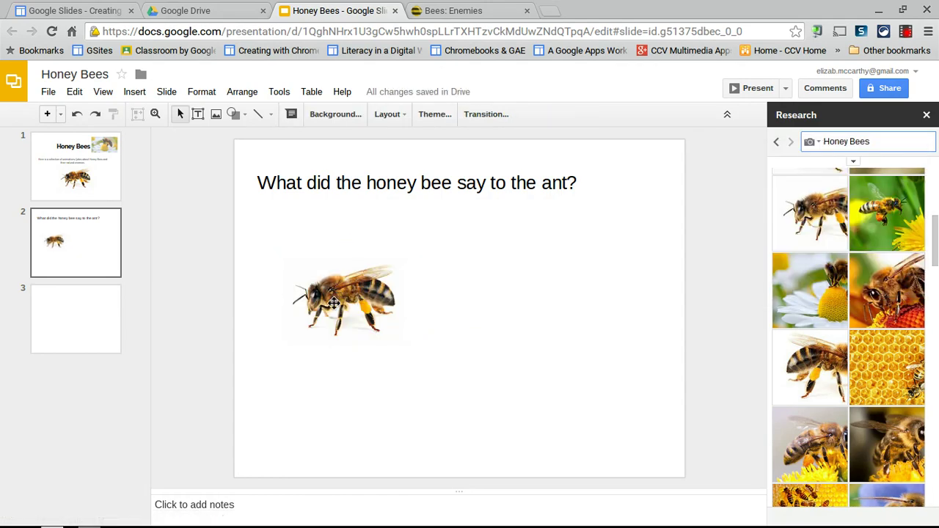
{"action": "left_click", "coordinate": [334, 303]}
{"action": "left_click_drag", "start_coordinate": [277, 304], "coordinate": [389, 325]}
{"action": "left_click", "coordinate": [500, 316]}
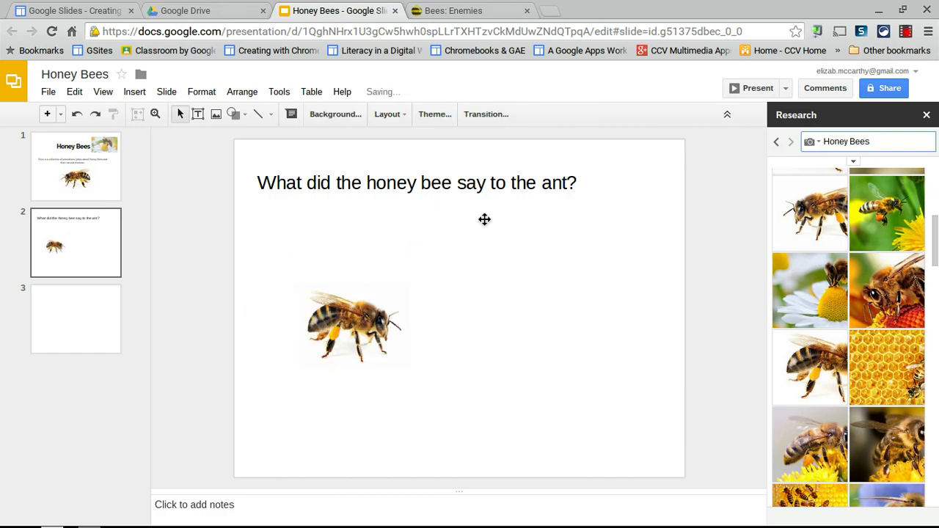
Move the question title slightly down and to the right
{"action": "left_click", "coordinate": [484, 217]}
{"action": "left_click_drag", "start_coordinate": [488, 247], "coordinate": [505, 273]}
{"action": "left_click", "coordinate": [501, 323]}
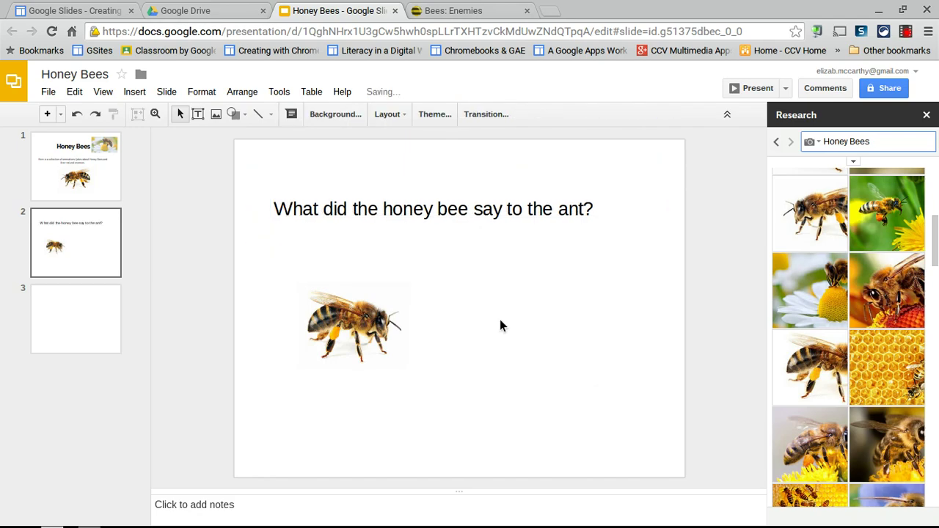
{"action": "left_click", "coordinate": [889, 141]}
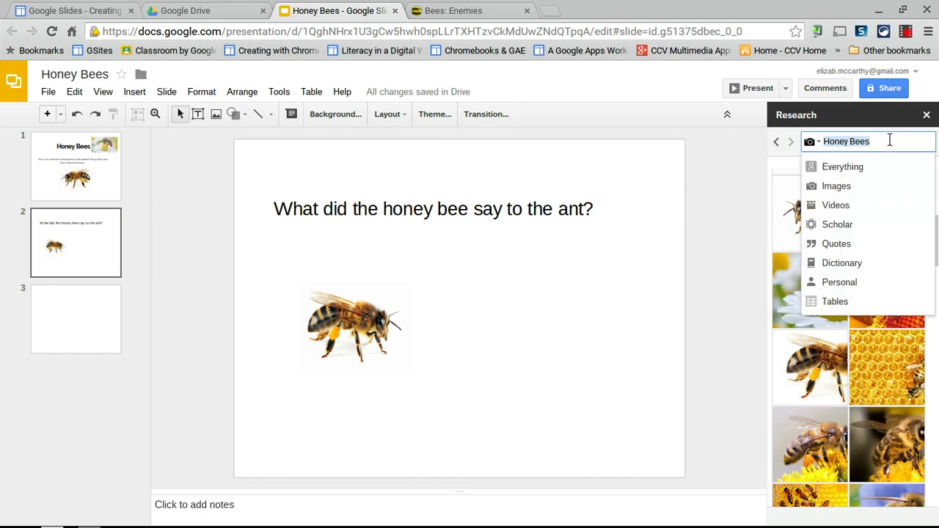
Search Research images for 'ant' and place an ant photo beside the bee
{"action": "type", "text": "ant"}
{"action": "key", "text": "Return"}
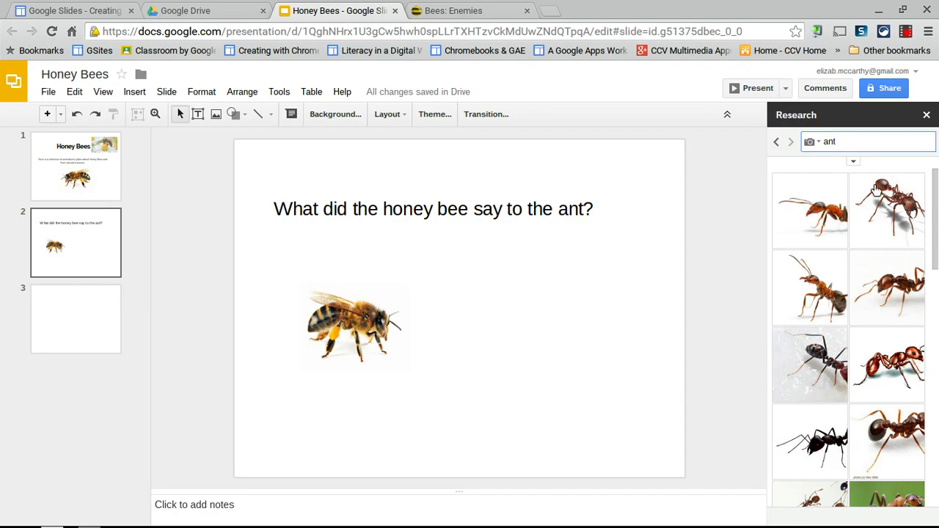
{"action": "mouse_move", "coordinate": [874, 224]}
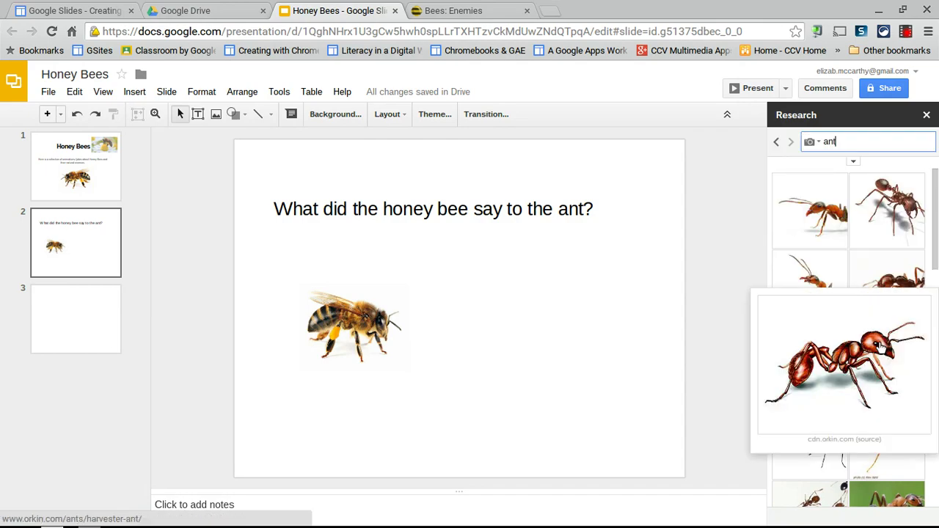
{"action": "mouse_move", "coordinate": [883, 278]}
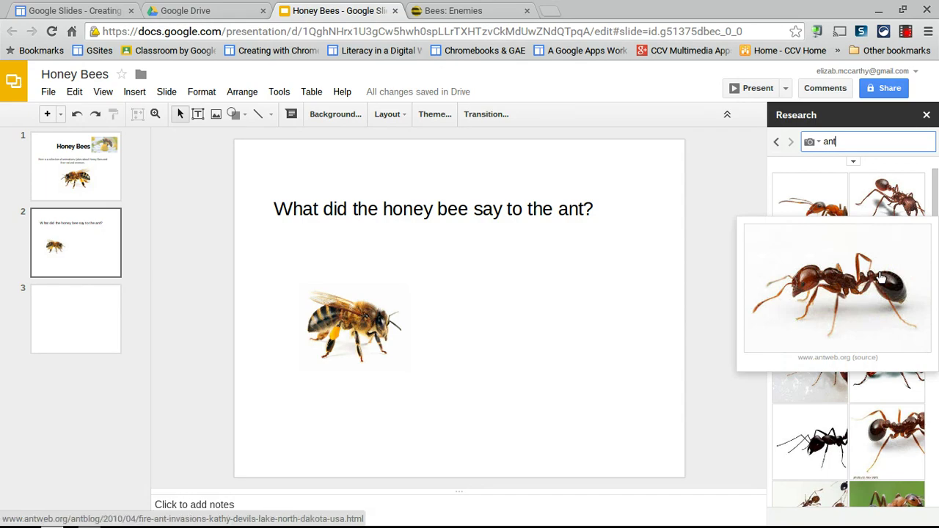
{"action": "mouse_move", "coordinate": [881, 474]}
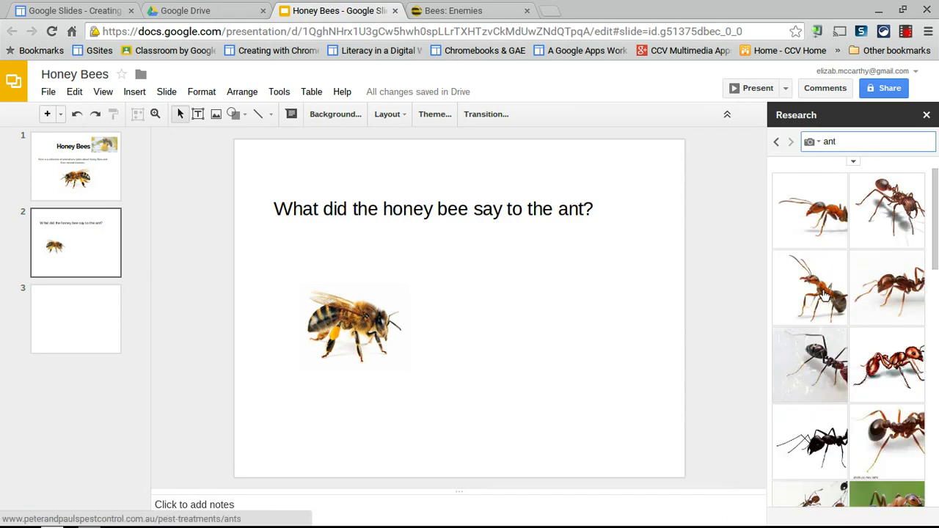
{"action": "mouse_move", "coordinate": [825, 297]}
{"action": "left_click_drag", "start_coordinate": [805, 295], "coordinate": [547, 341]}
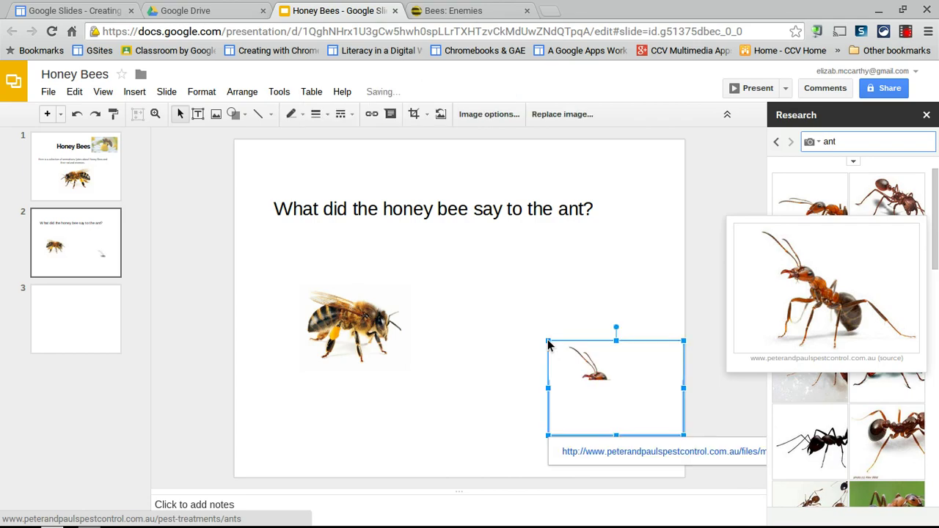
{"action": "left_click_drag", "start_coordinate": [577, 367], "coordinate": [532, 312]}
{"action": "left_click", "coordinate": [490, 358]}
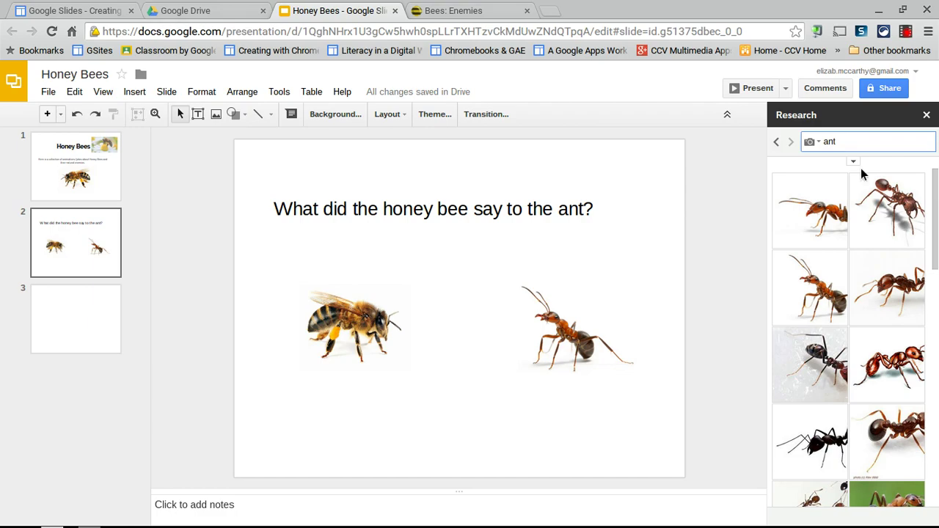
Close the research panel and select slide 2's question title
{"action": "left_click", "coordinate": [927, 116]}
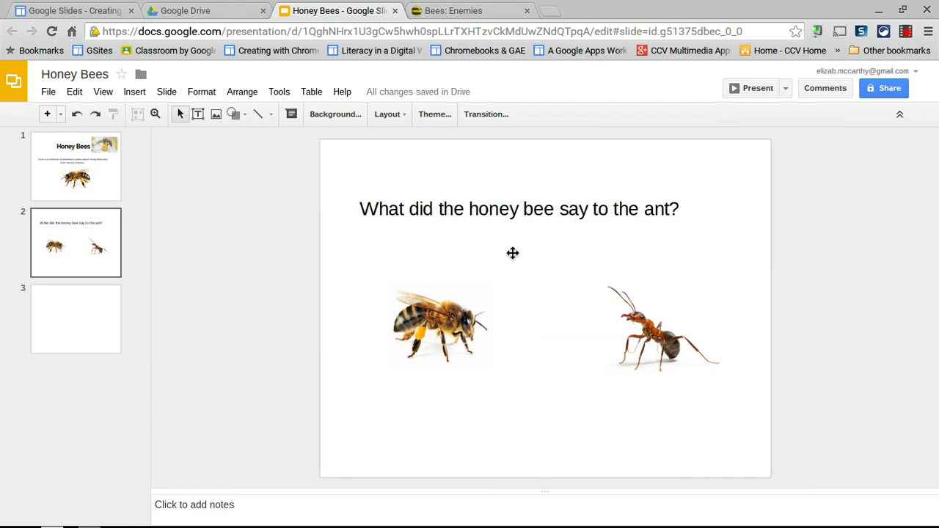
{"action": "left_click", "coordinate": [115, 186]}
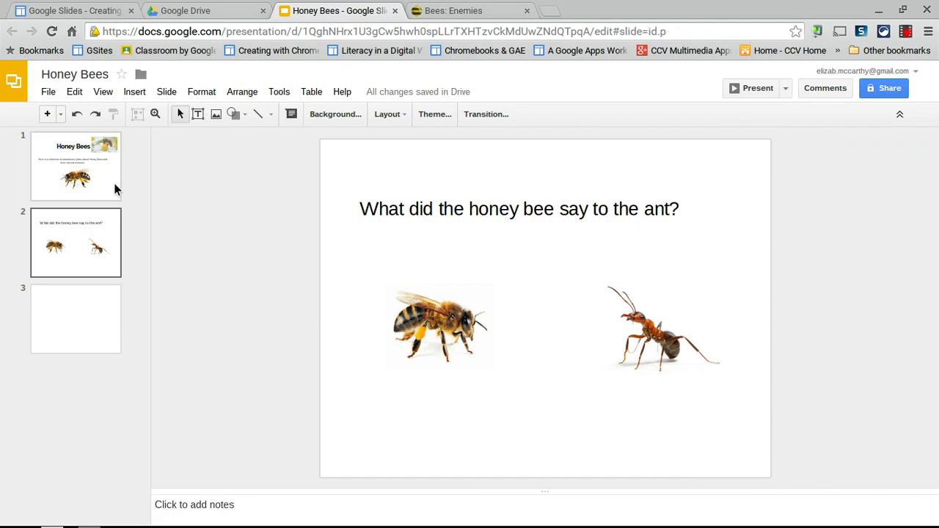
{"action": "left_click", "coordinate": [97, 252]}
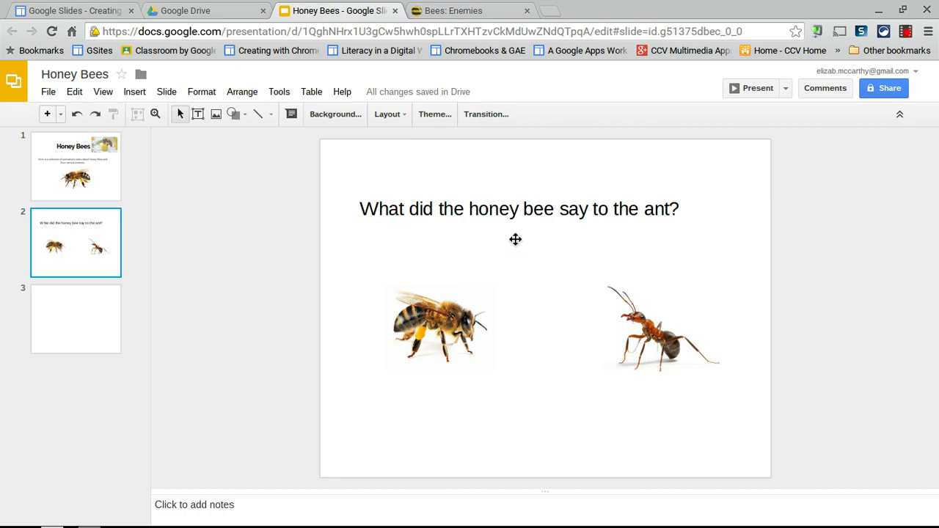
{"action": "left_click", "coordinate": [544, 220]}
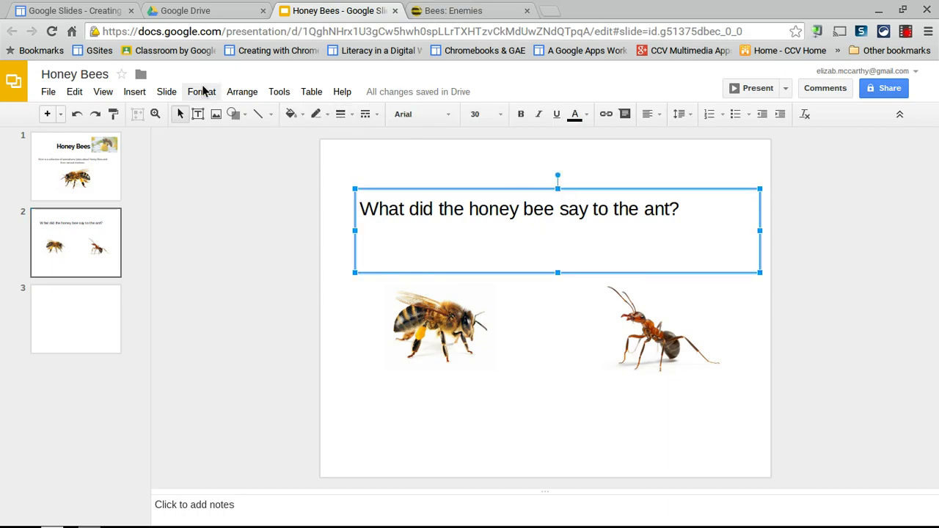
{"action": "left_click", "coordinate": [145, 94]}
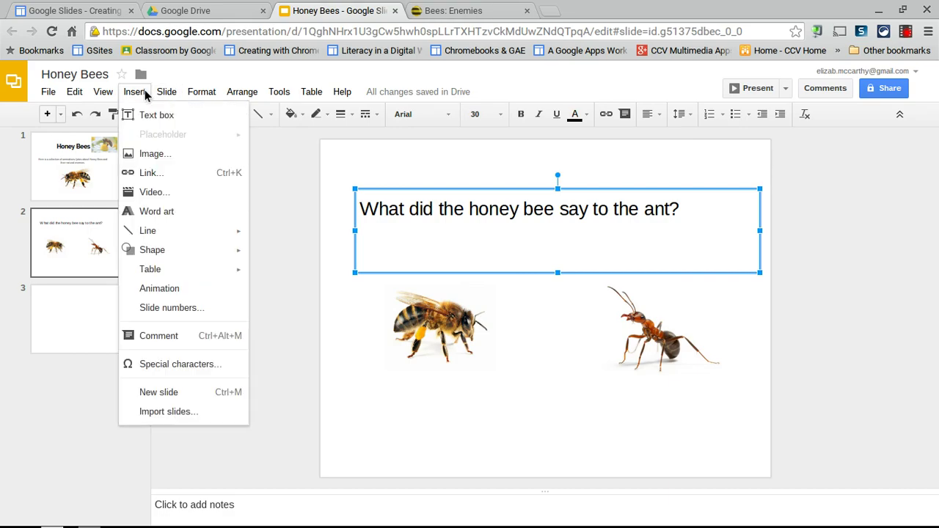
Give the question title an Appear animation starting After previous
{"action": "left_click", "coordinate": [158, 288]}
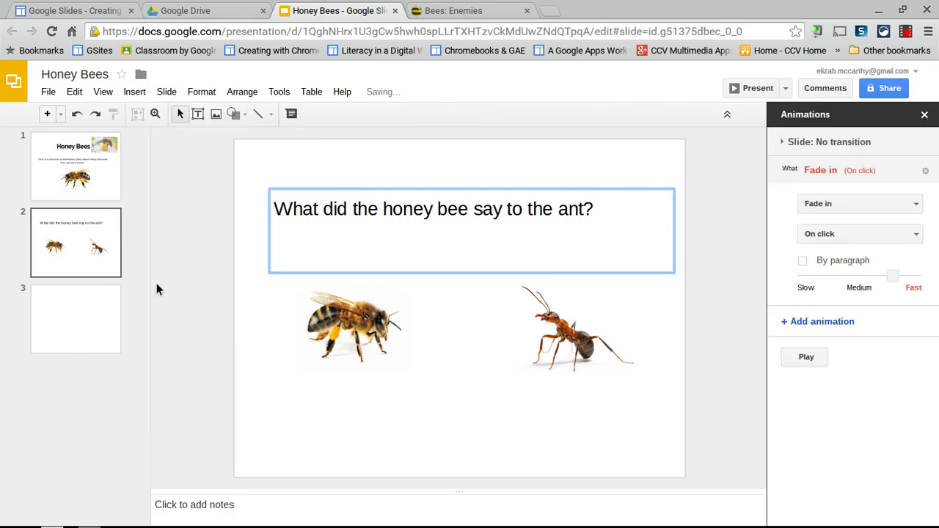
{"action": "left_click", "coordinate": [837, 204]}
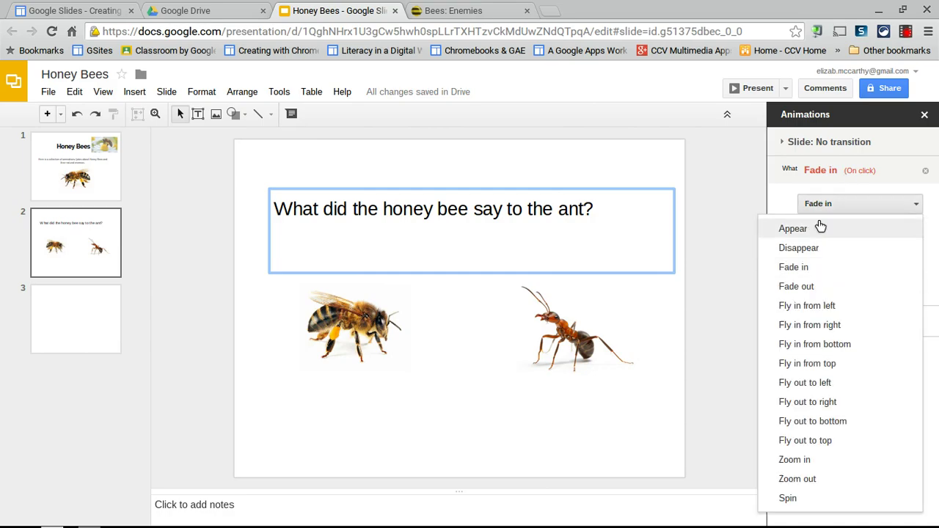
{"action": "left_click", "coordinate": [820, 228]}
{"action": "left_click", "coordinate": [822, 235]}
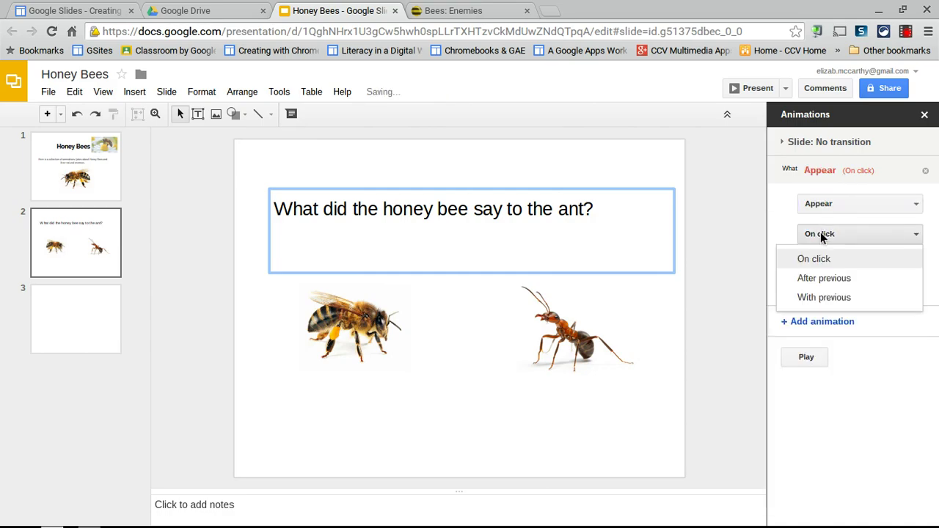
{"action": "left_click", "coordinate": [823, 278]}
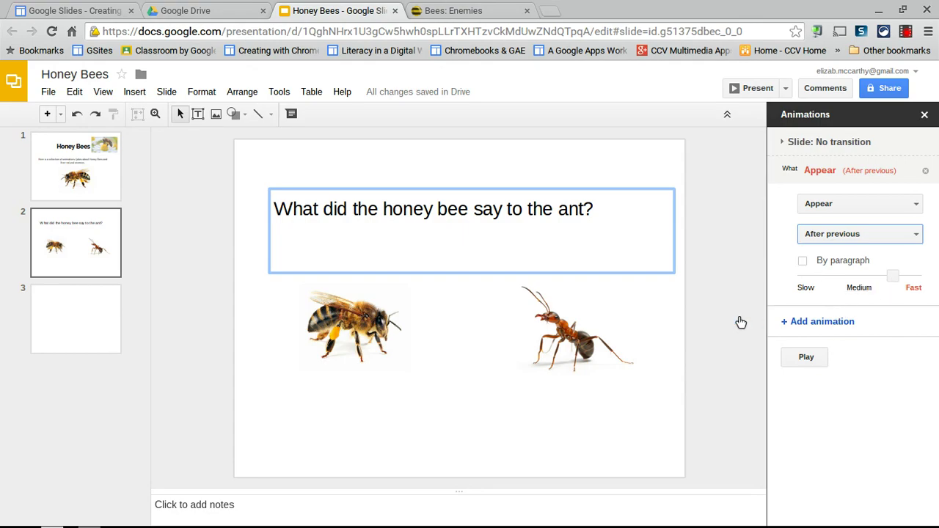
{"action": "left_click", "coordinate": [431, 327]}
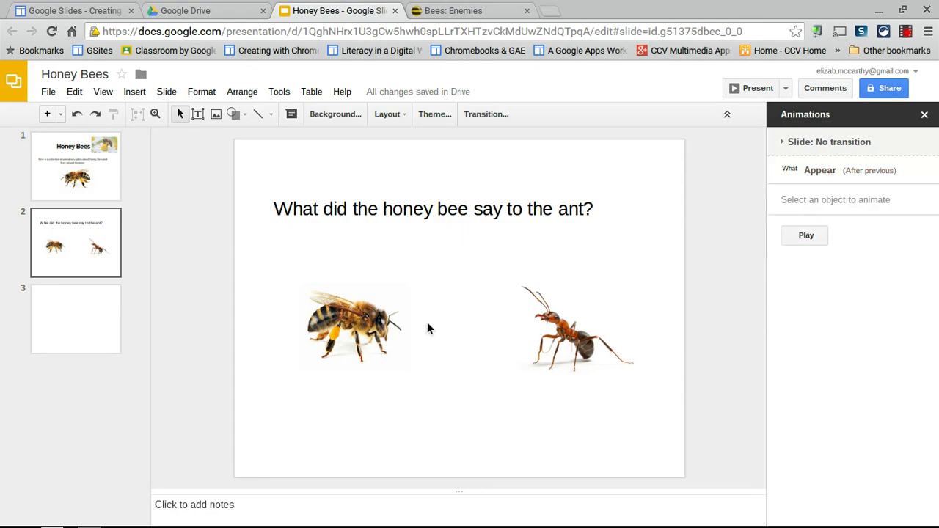
{"action": "left_click", "coordinate": [354, 324]}
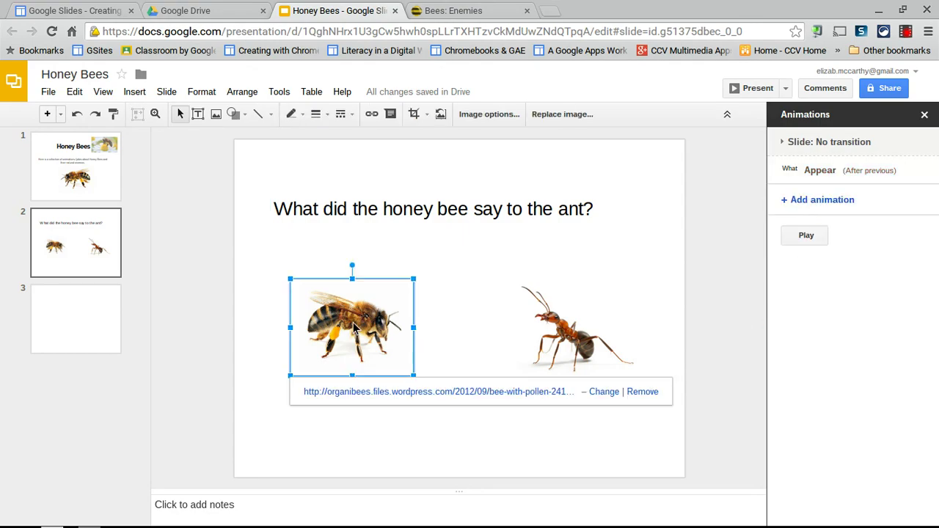
Animate the bee picture to Fly in from left, starting After previous
{"action": "left_click", "coordinate": [810, 201]}
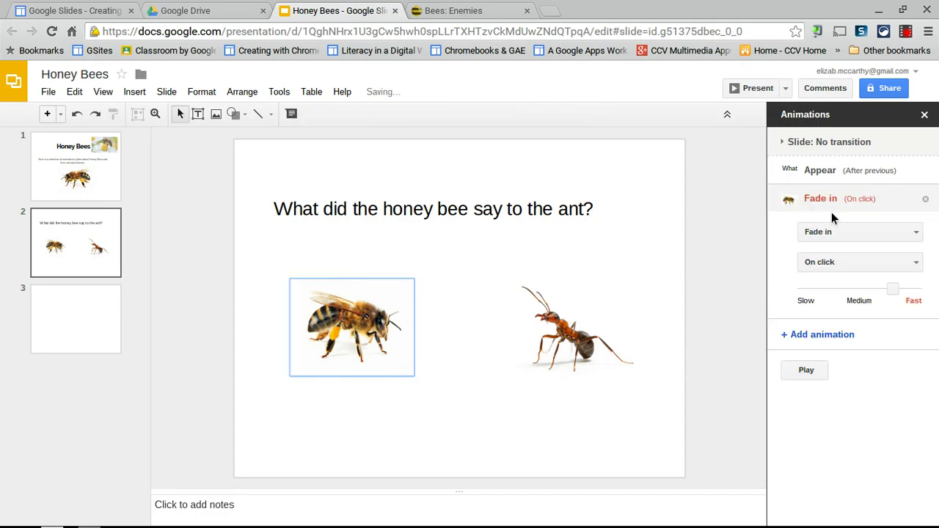
{"action": "left_click", "coordinate": [832, 229]}
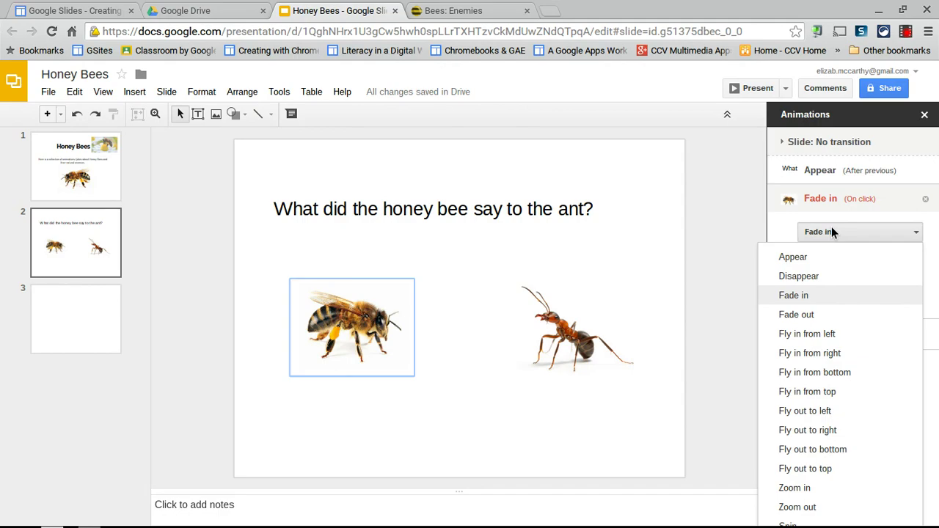
{"action": "left_click", "coordinate": [828, 334]}
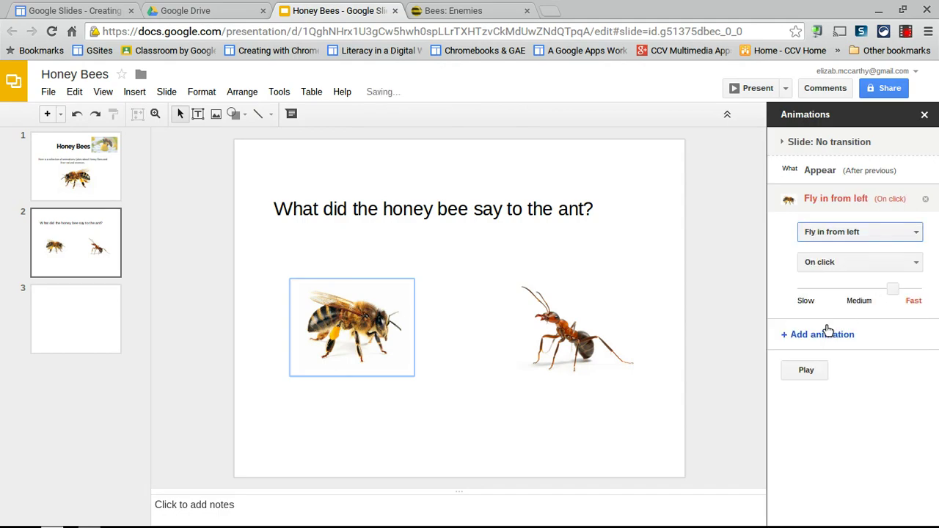
{"action": "left_click", "coordinate": [823, 262]}
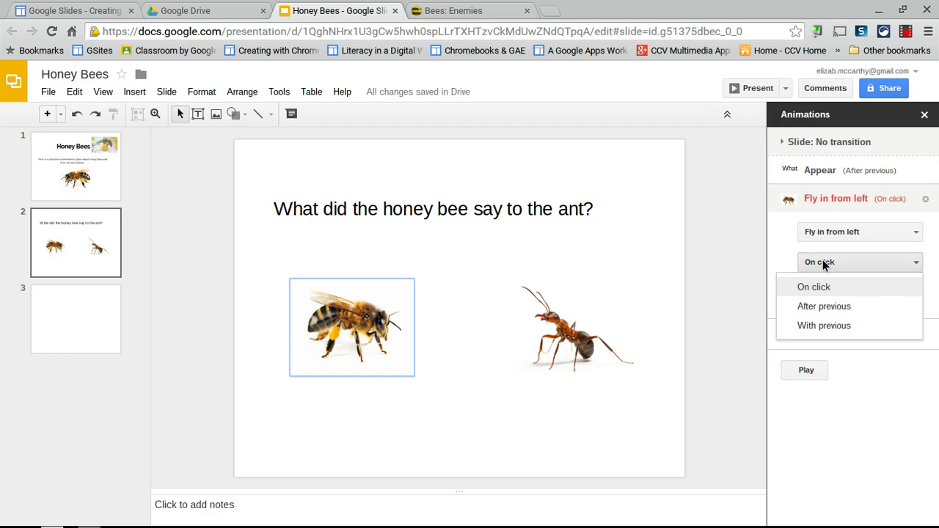
{"action": "left_click", "coordinate": [824, 307]}
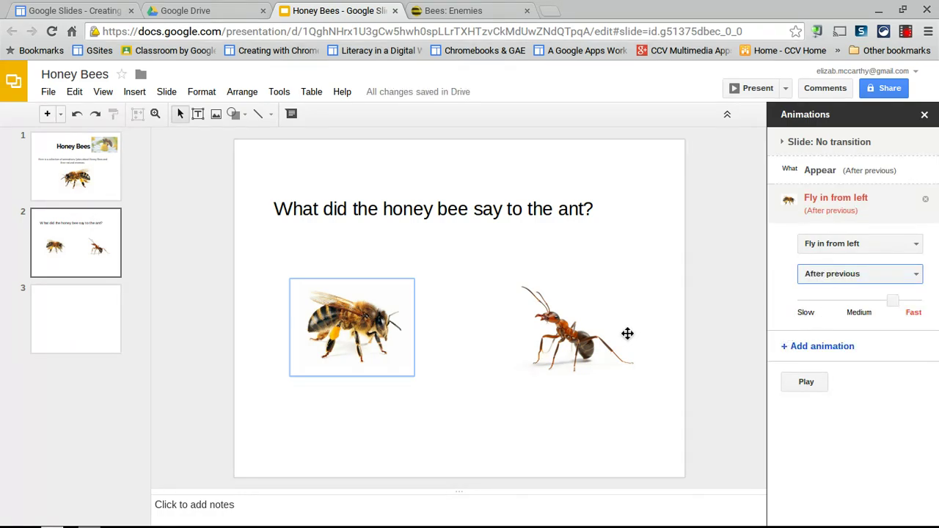
{"action": "left_click", "coordinate": [583, 334]}
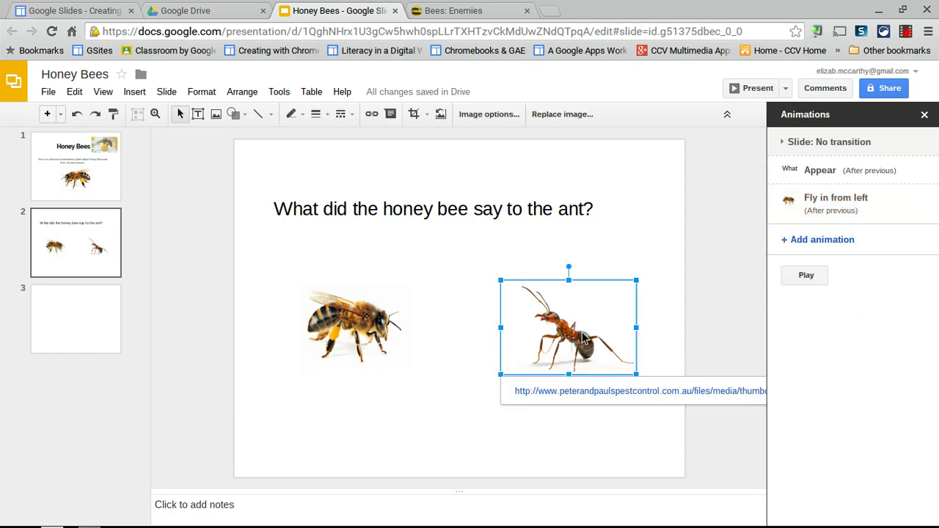
Make the ant fly in from right After previous at Slow speed, then preview the animations
{"action": "left_click", "coordinate": [801, 240]}
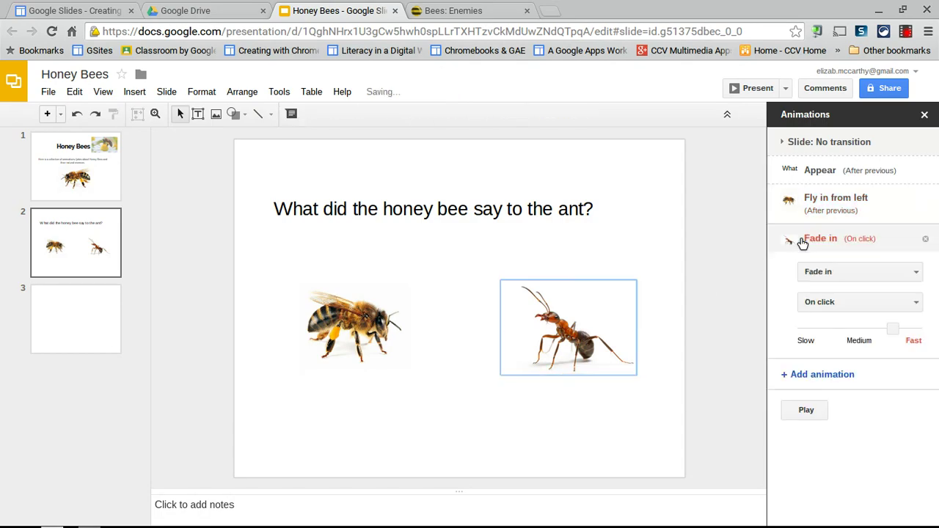
{"action": "left_click", "coordinate": [808, 242]}
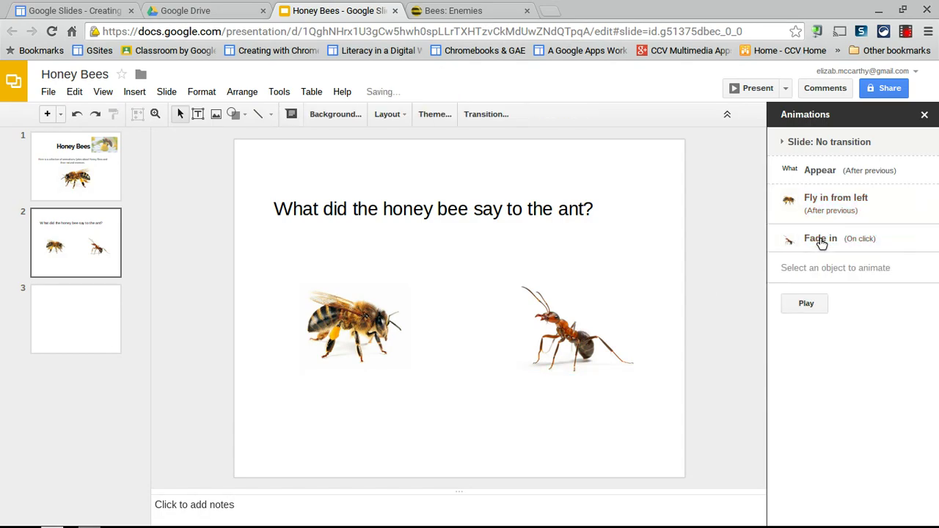
{"action": "left_click", "coordinate": [820, 242]}
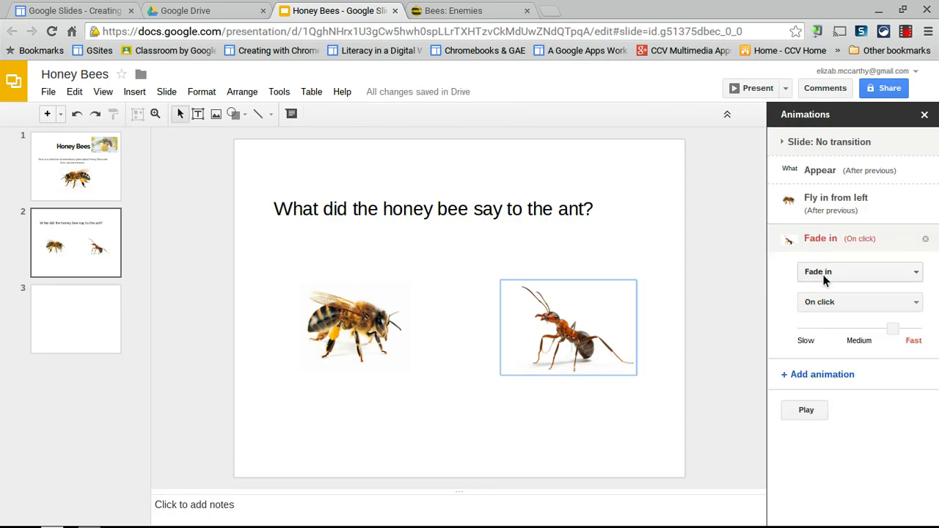
{"action": "left_click", "coordinate": [823, 276]}
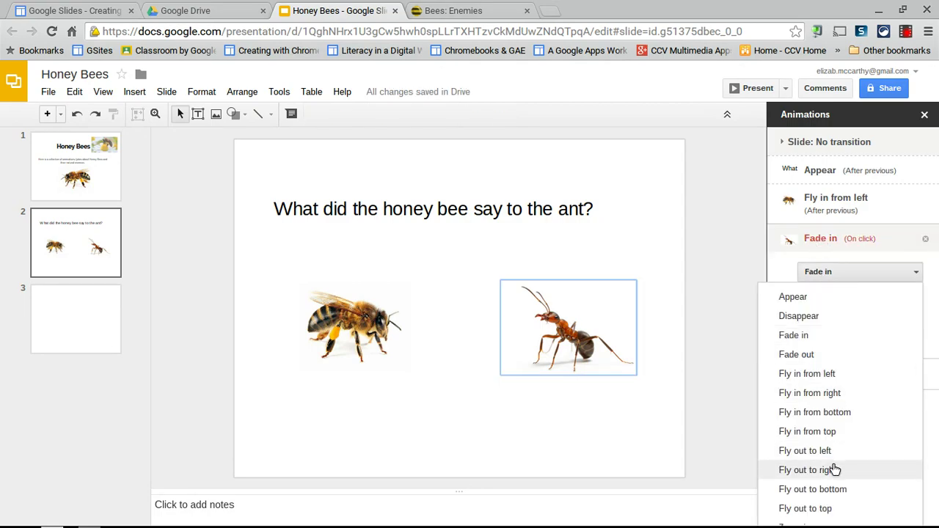
{"action": "left_click", "coordinate": [830, 393]}
{"action": "left_click", "coordinate": [836, 303]}
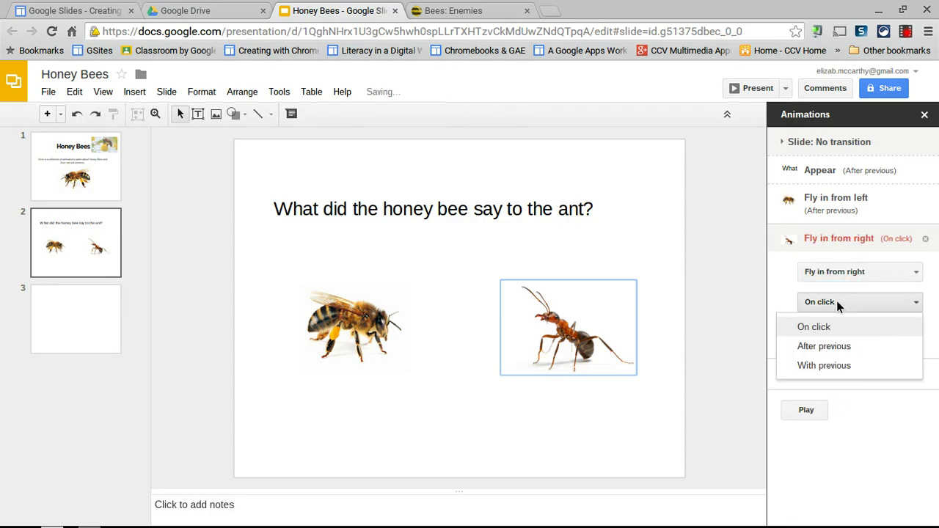
{"action": "left_click", "coordinate": [828, 343]}
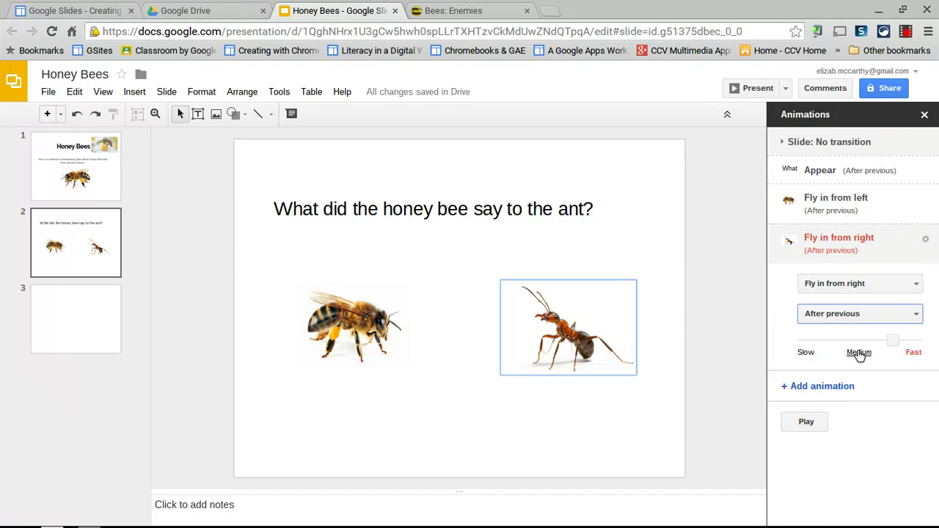
{"action": "left_click_drag", "start_coordinate": [890, 340], "coordinate": [807, 340]}
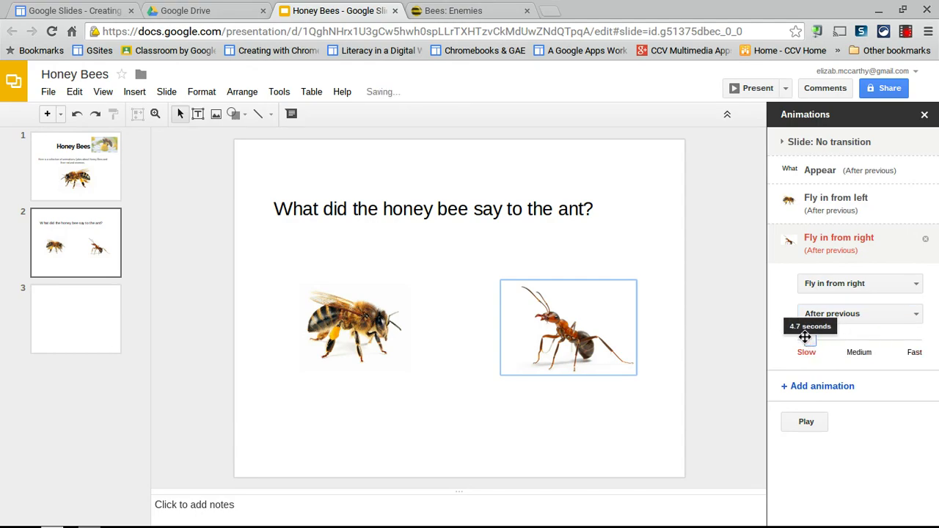
{"action": "left_click", "coordinate": [808, 422]}
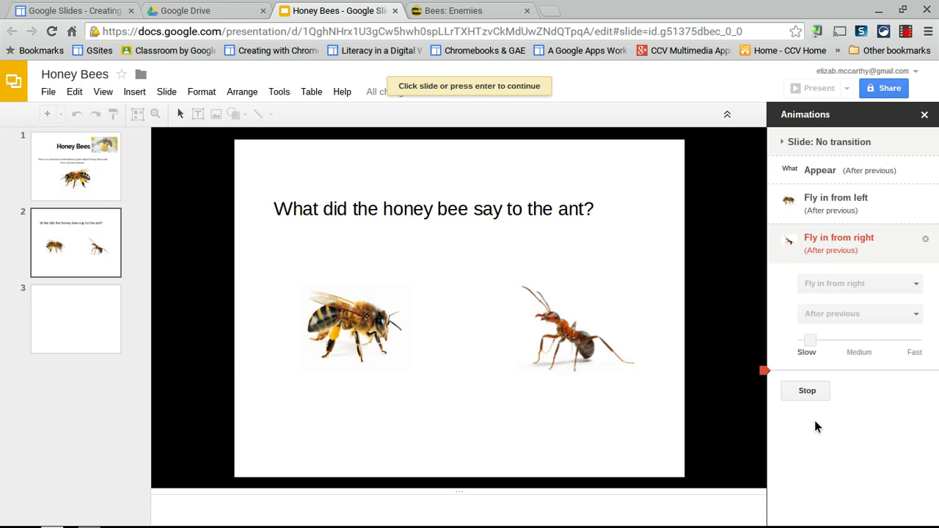
{"action": "left_click", "coordinate": [924, 115]}
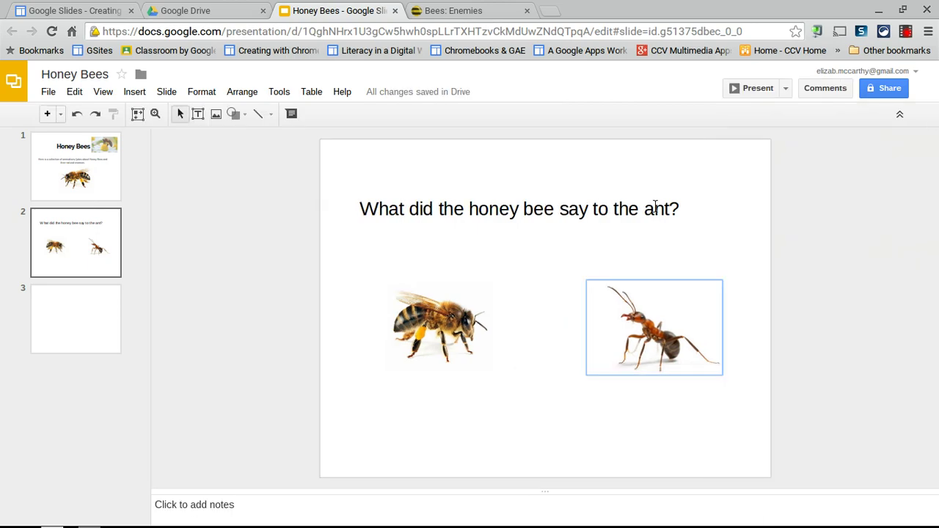
Draw an Oval Callout speech bubble above the bee and enlarge it up and left
{"action": "left_click", "coordinate": [540, 306]}
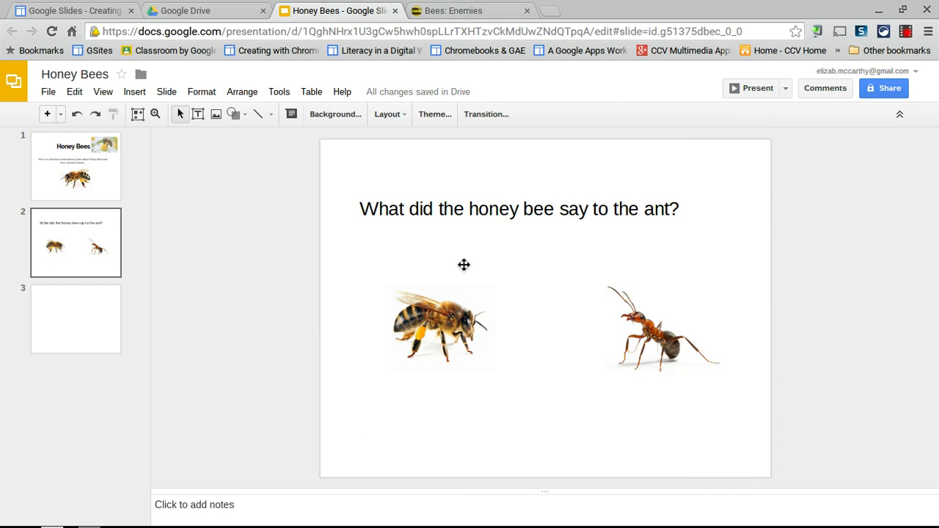
{"action": "left_click", "coordinate": [247, 117]}
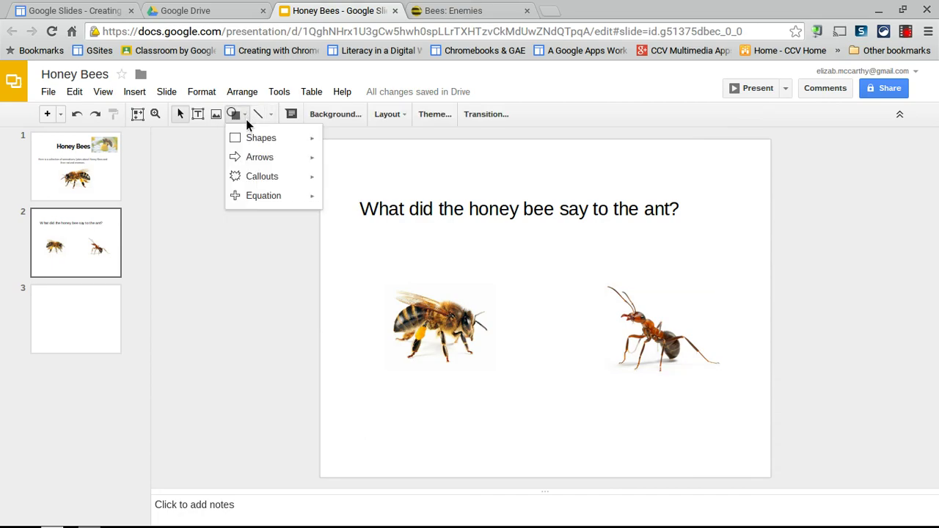
{"action": "mouse_move", "coordinate": [267, 178]}
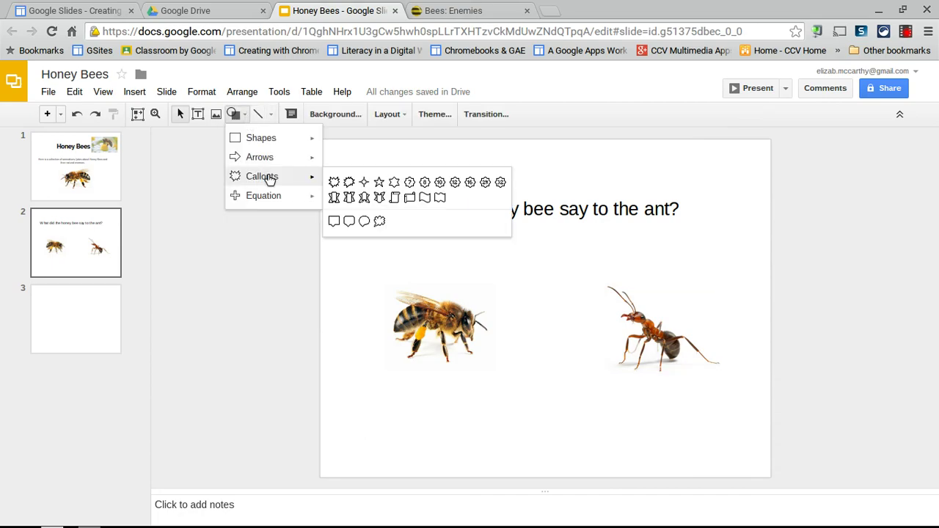
{"action": "left_click", "coordinate": [363, 222]}
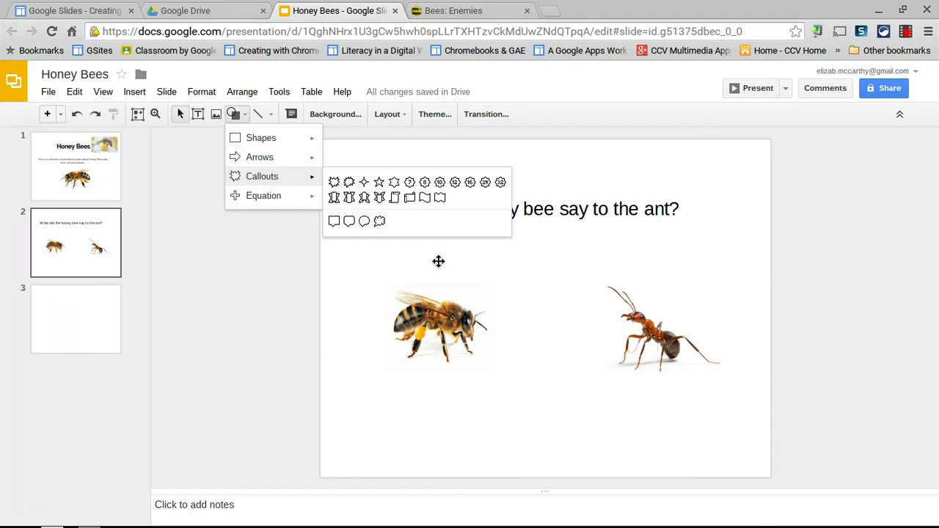
{"action": "left_click", "coordinate": [364, 222]}
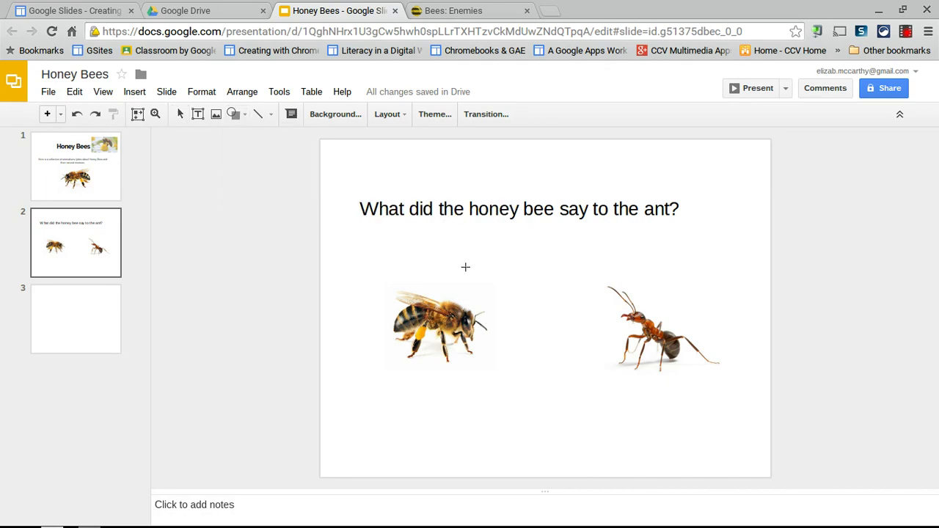
{"action": "mouse_move", "coordinate": [429, 250]}
{"action": "left_mouse_down"}
{"action": "mouse_move", "coordinate": [485, 292]}
{"action": "mouse_move", "coordinate": [480, 267]}
{"action": "mouse_move", "coordinate": [484, 273]}
{"action": "left_mouse_up"}
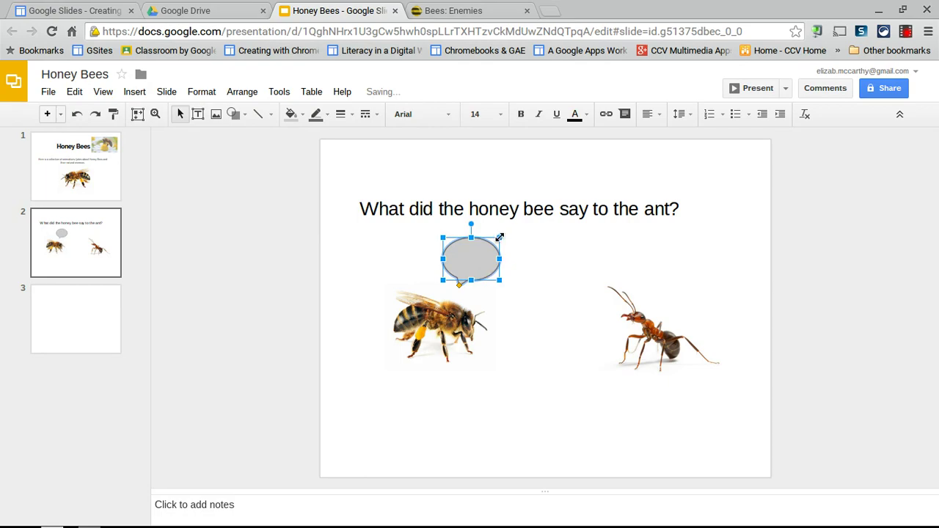
{"action": "right_click", "coordinate": [499, 237]}
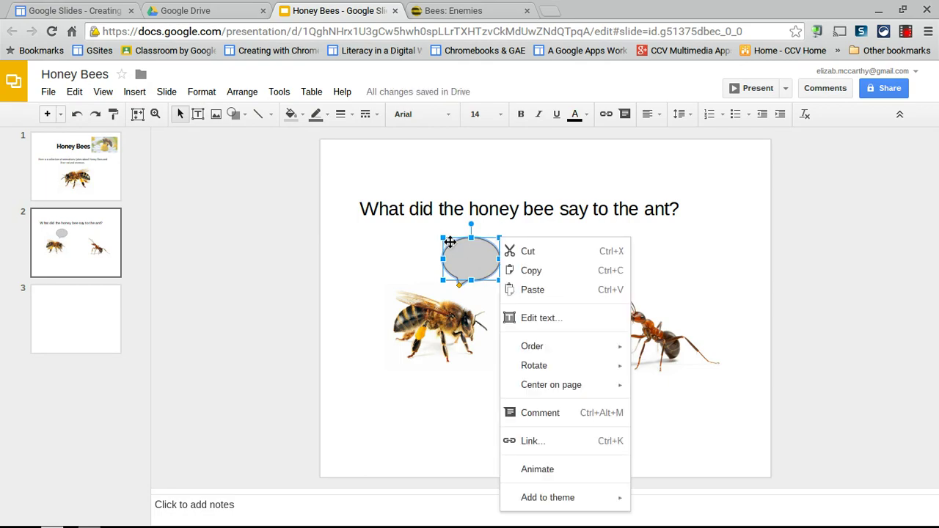
{"action": "left_click_drag", "start_coordinate": [443, 238], "coordinate": [387, 222]}
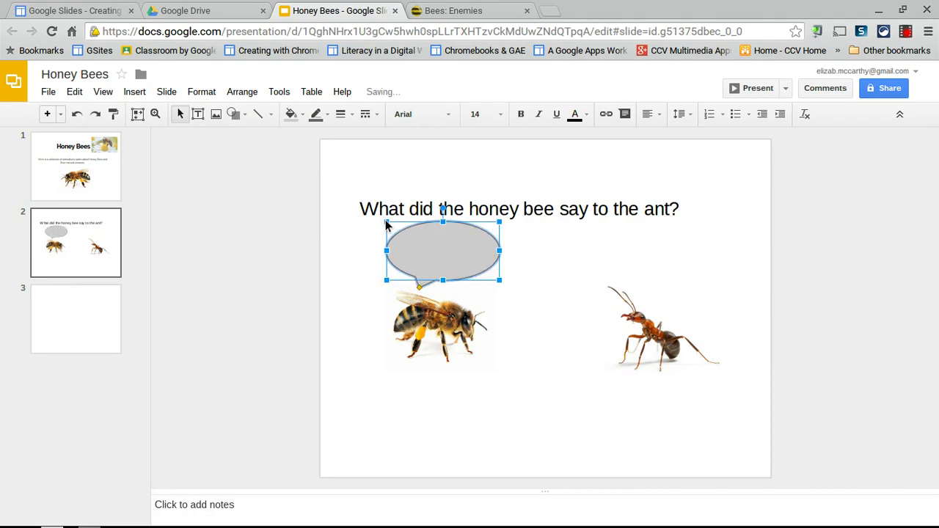
Move the bee image slightly left and nudge the callout to the right
{"action": "left_click", "coordinate": [414, 336]}
{"action": "left_click_drag", "start_coordinate": [415, 335], "coordinate": [399, 342]}
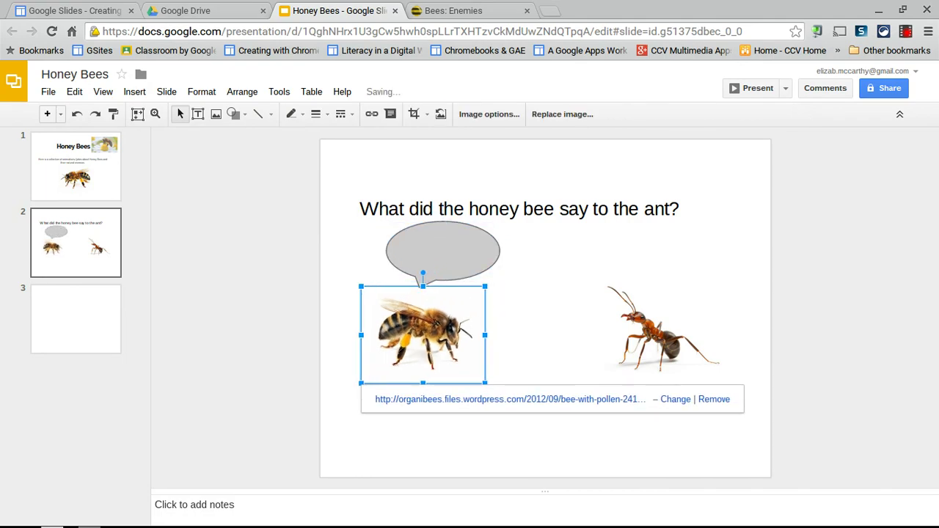
{"action": "left_click_drag", "start_coordinate": [476, 244], "coordinate": [512, 265]}
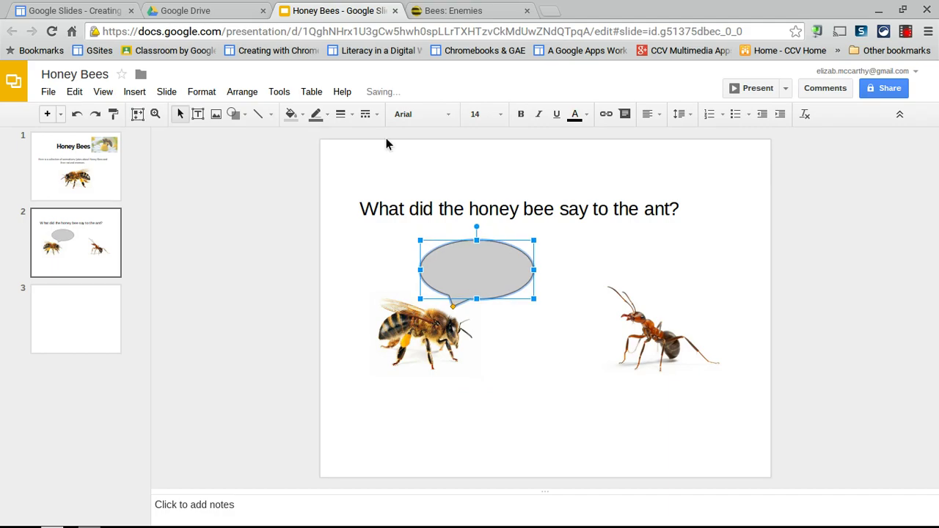
{"action": "left_click", "coordinate": [294, 116]}
Make the callout fill transparent and type 'Buzz Off !!!!' in it
{"action": "left_click", "coordinate": [307, 139]}
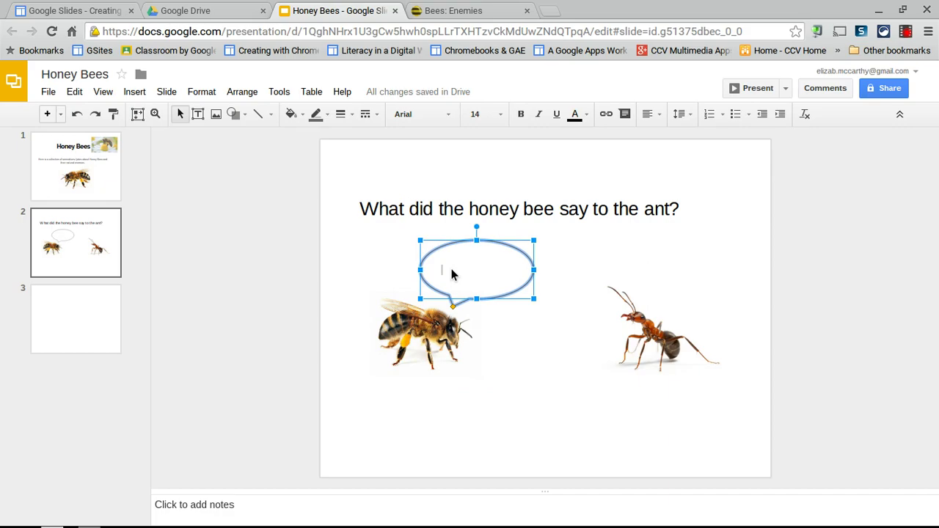
{"action": "type", "text": "B"}
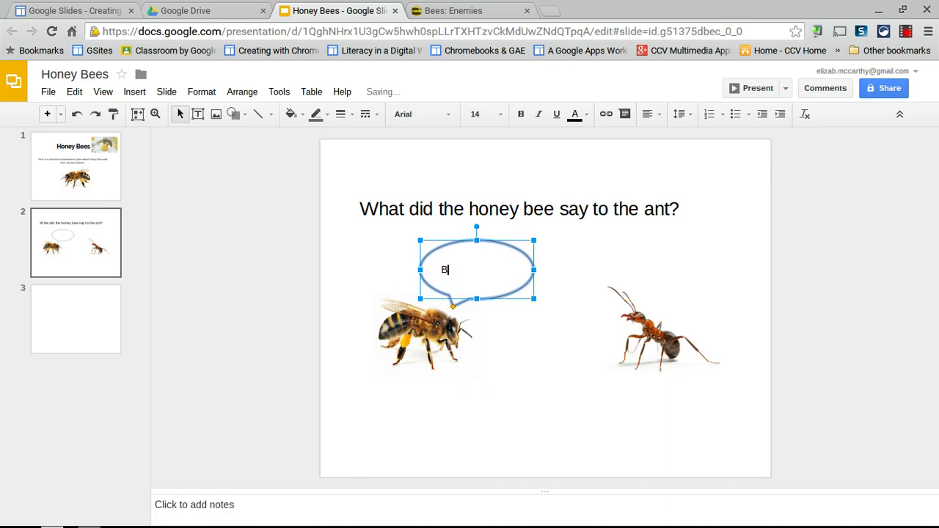
{"action": "type", "text": "uzz Off."}
{"action": "key", "text": "BackSpace"}
{"action": "type", "text": "!!!!"}
Set the 'Buzz Off !!!!' text to 30-point font size
{"action": "left_click", "coordinate": [503, 331]}
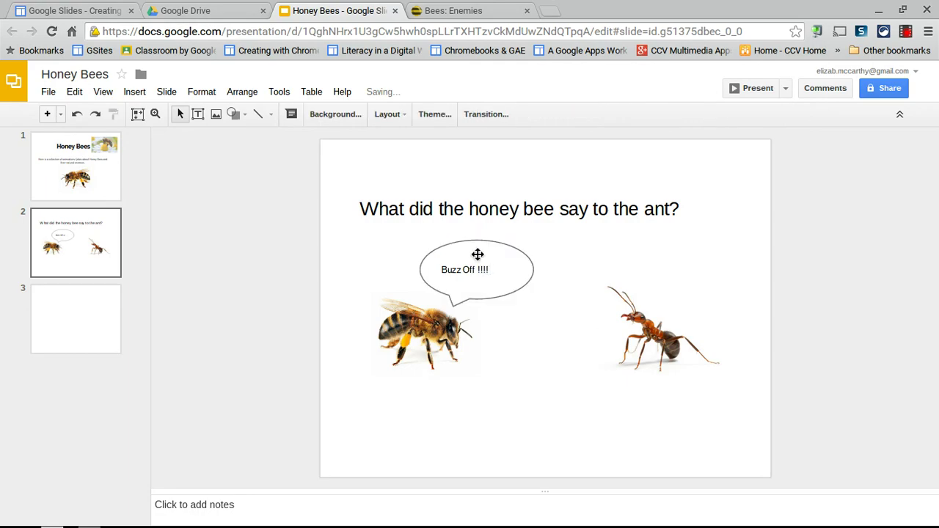
{"action": "left_click", "coordinate": [478, 269]}
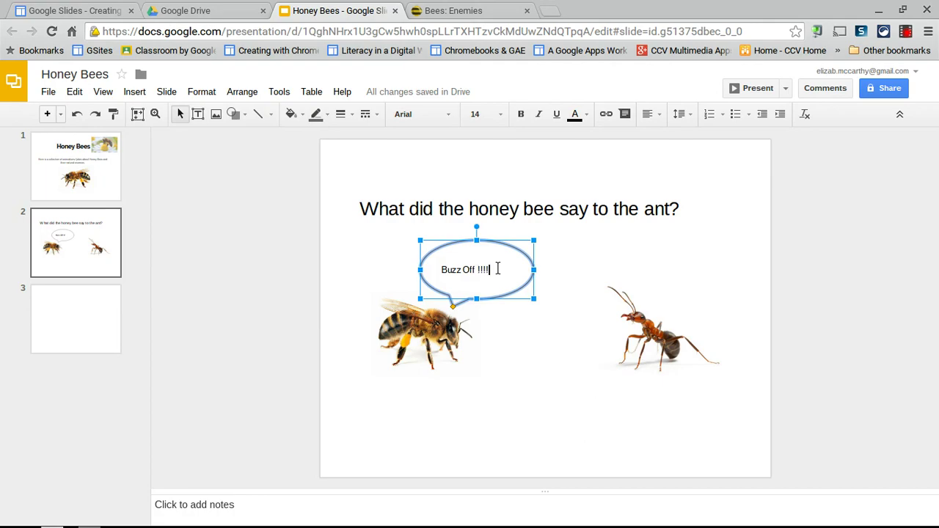
{"action": "left_click_drag", "start_coordinate": [496, 269], "coordinate": [436, 268]}
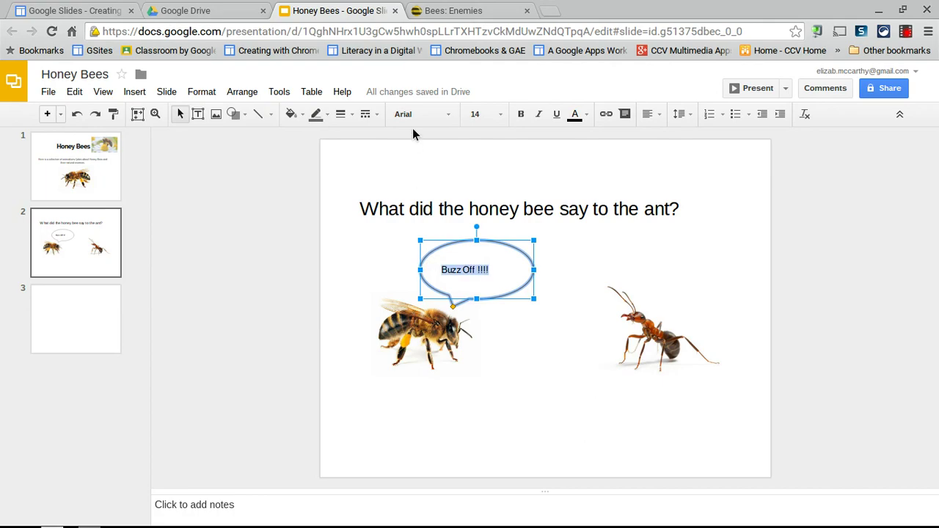
{"action": "left_click", "coordinate": [474, 115]}
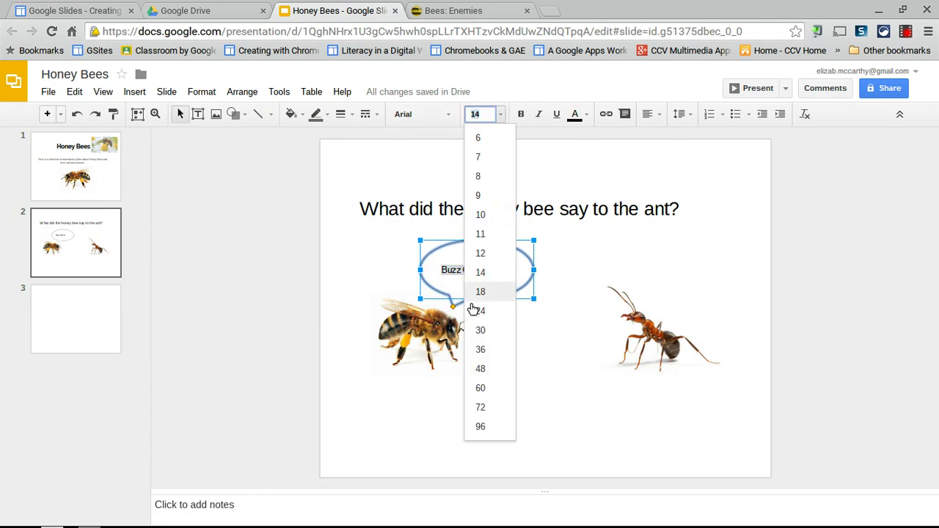
{"action": "left_click", "coordinate": [479, 330]}
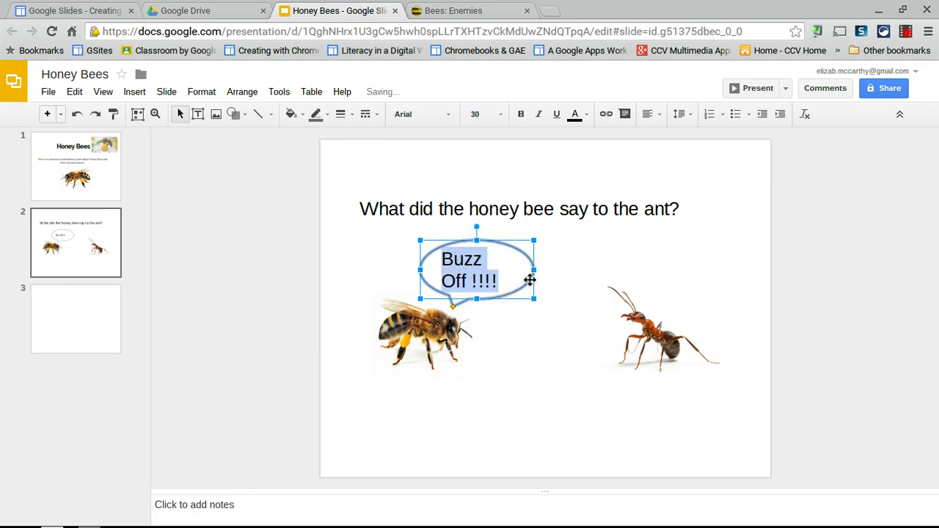
Widen and centre the speech bubble so the text fits on one line
{"action": "left_click_drag", "start_coordinate": [533, 269], "coordinate": [563, 270]}
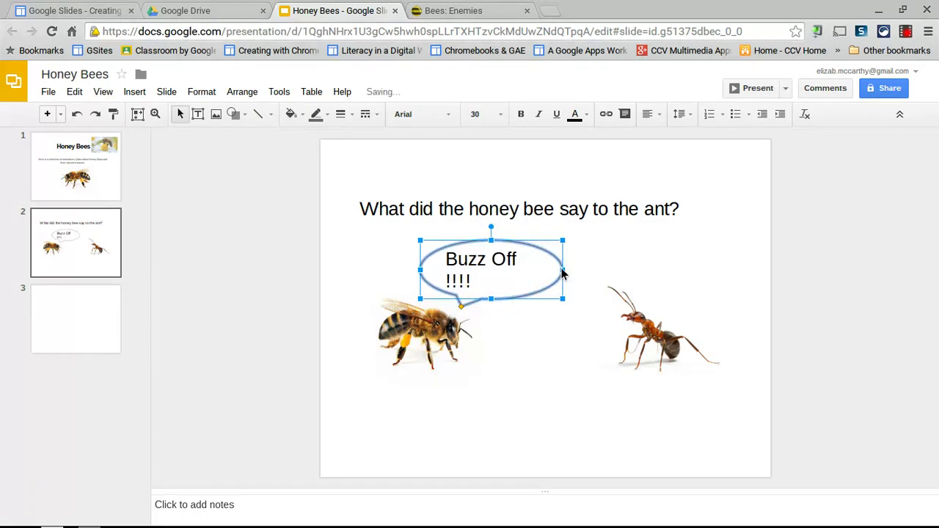
{"action": "left_click", "coordinate": [480, 277]}
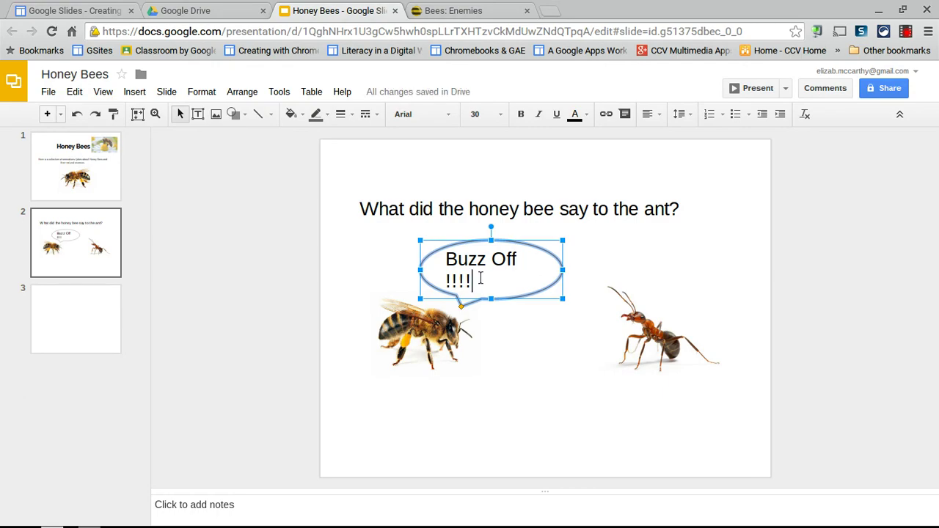
{"action": "left_click_drag", "start_coordinate": [420, 270], "coordinate": [373, 270]}
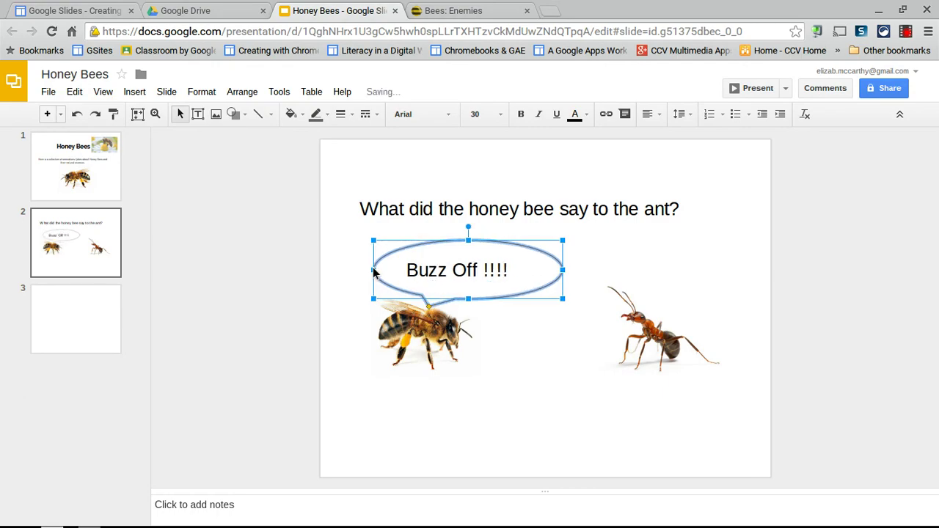
{"action": "left_click_drag", "start_coordinate": [562, 271], "coordinate": [555, 271]}
{"action": "key", "text": "Right"}
{"action": "key", "text": "Right"}
{"action": "key", "text": "Right"}
{"action": "key", "text": "Right"}
{"action": "key", "text": "Right"}
{"action": "key", "text": "Right"}
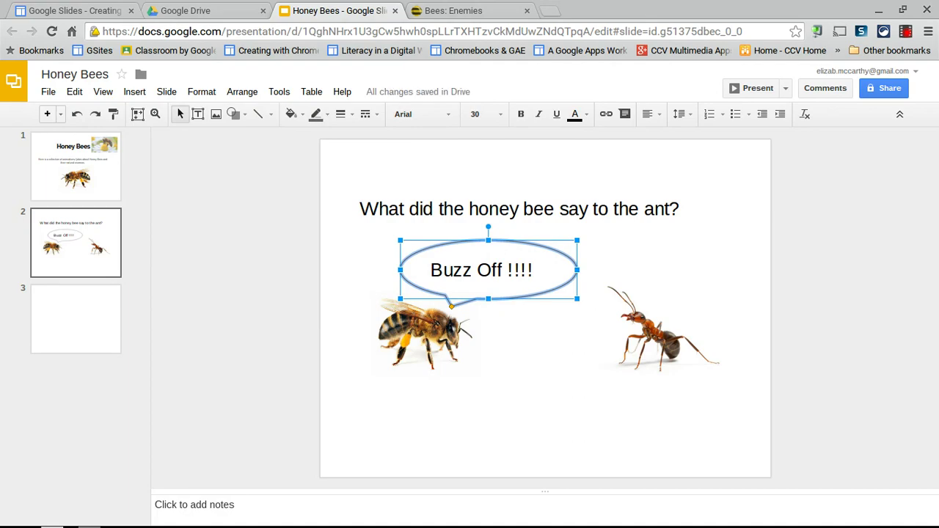
{"action": "left_click", "coordinate": [533, 341]}
{"action": "left_click", "coordinate": [501, 295]}
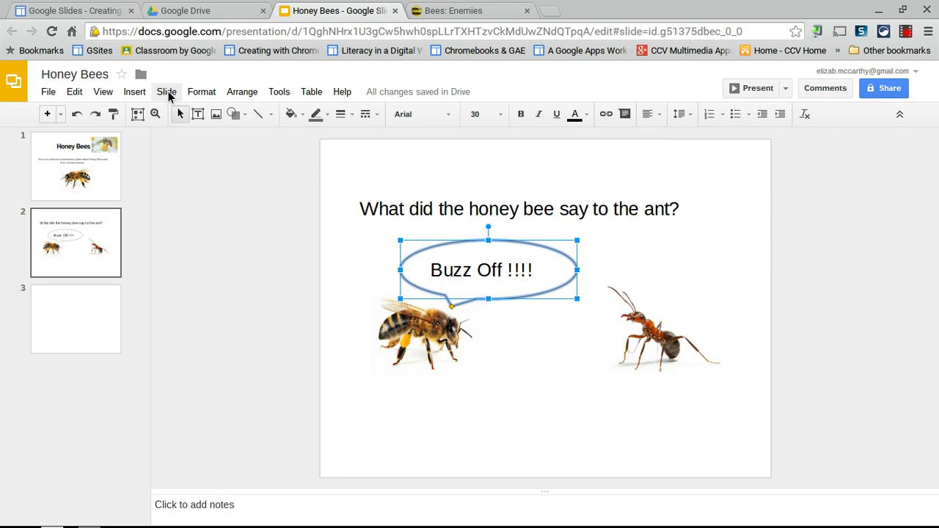
Give the speech bubble an Appear animation After previous, about 1.5 seconds, and preview it
{"action": "left_click", "coordinate": [142, 94]}
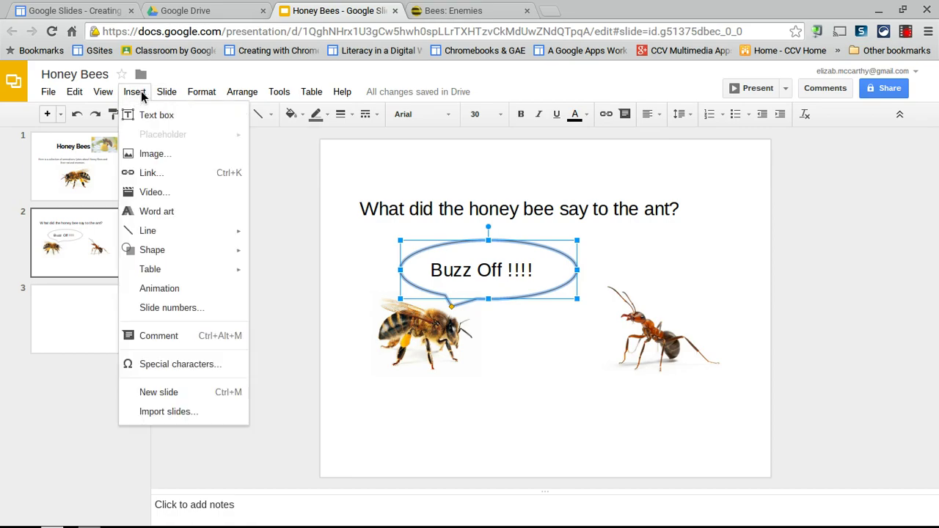
{"action": "left_click", "coordinate": [168, 288]}
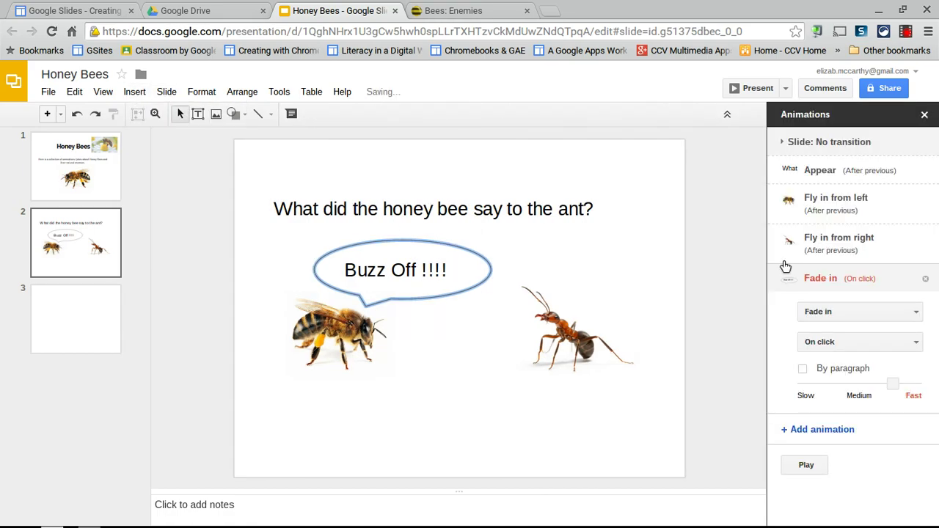
{"action": "left_click", "coordinate": [823, 311]}
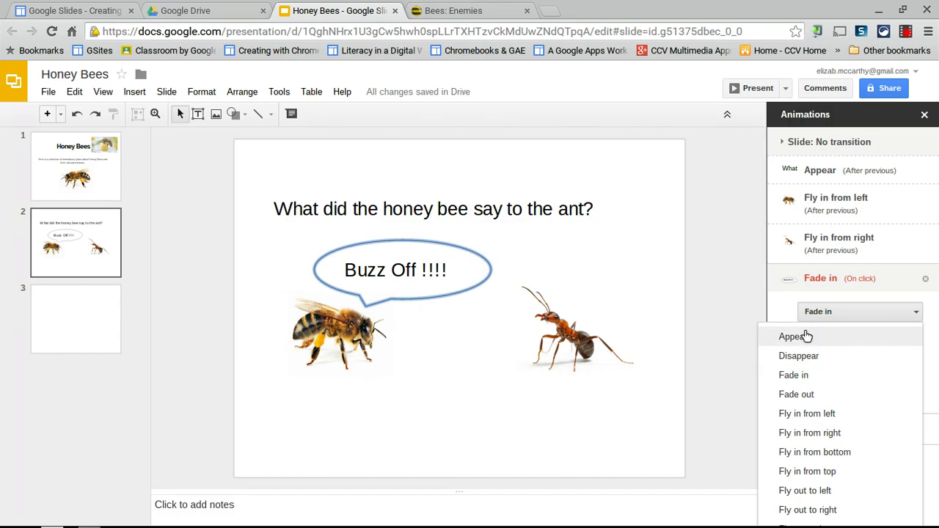
{"action": "left_click", "coordinate": [805, 336]}
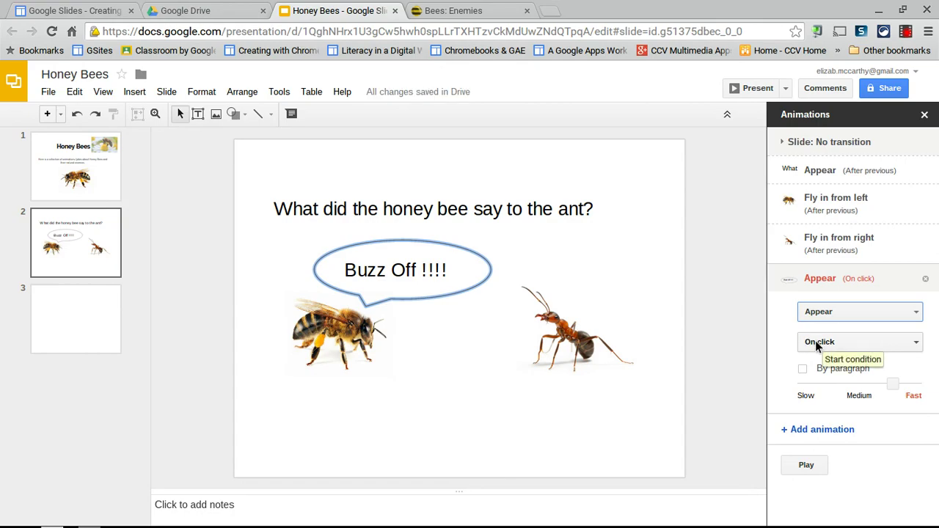
{"action": "left_click", "coordinate": [816, 340]}
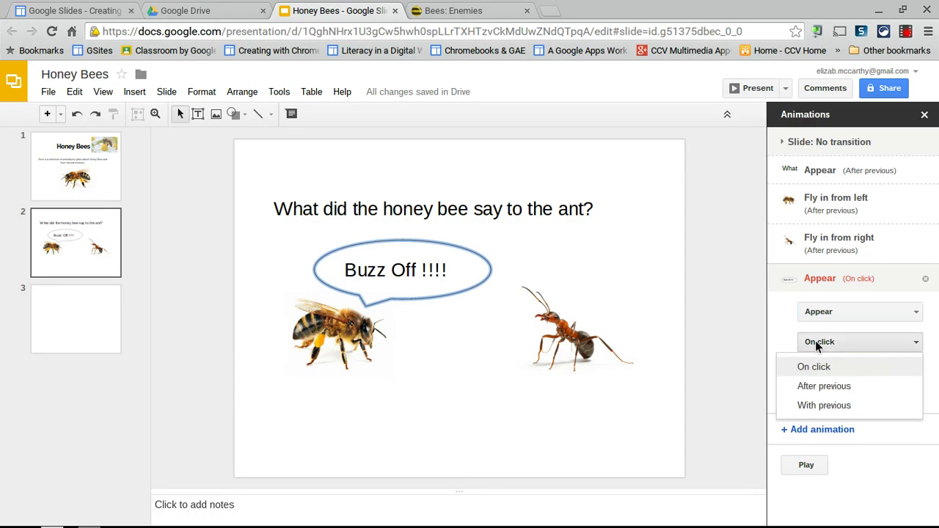
{"action": "left_click", "coordinate": [817, 387]}
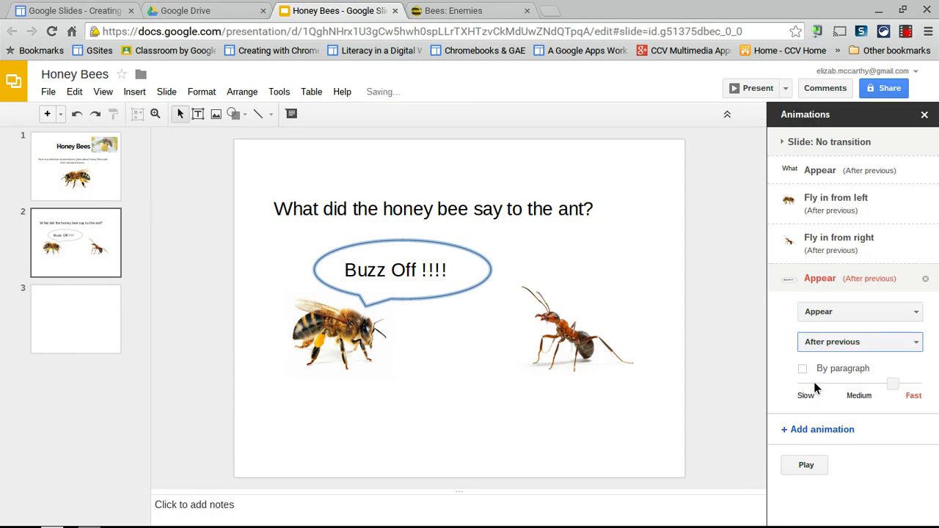
{"action": "left_click", "coordinate": [873, 387]}
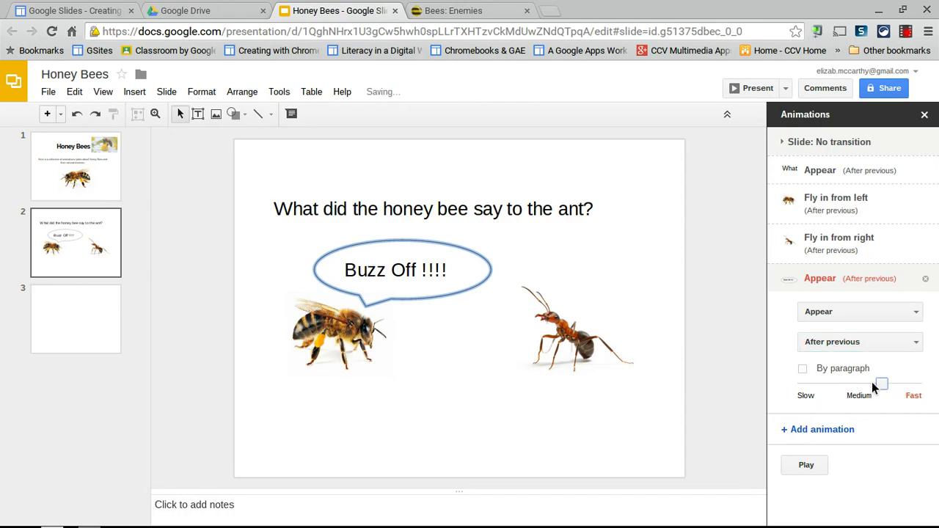
{"action": "left_click", "coordinate": [807, 464]}
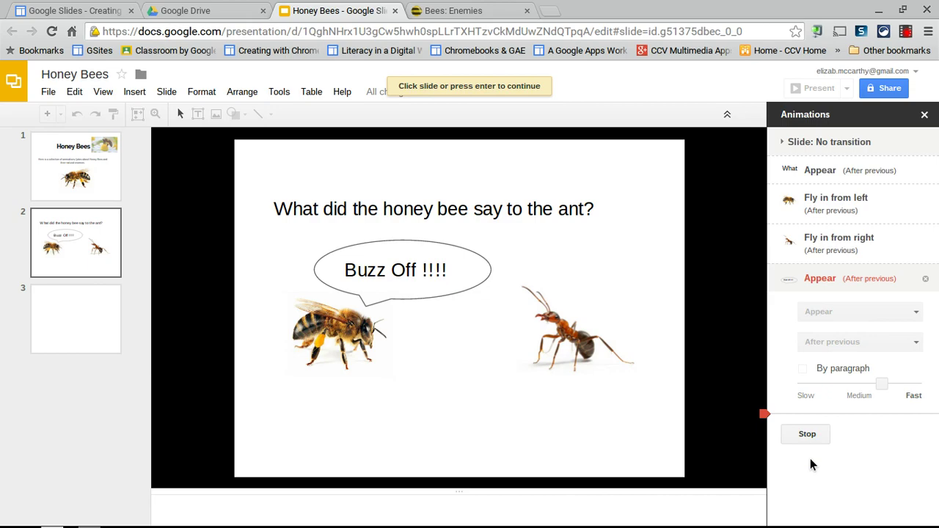
{"action": "left_click", "coordinate": [925, 114]}
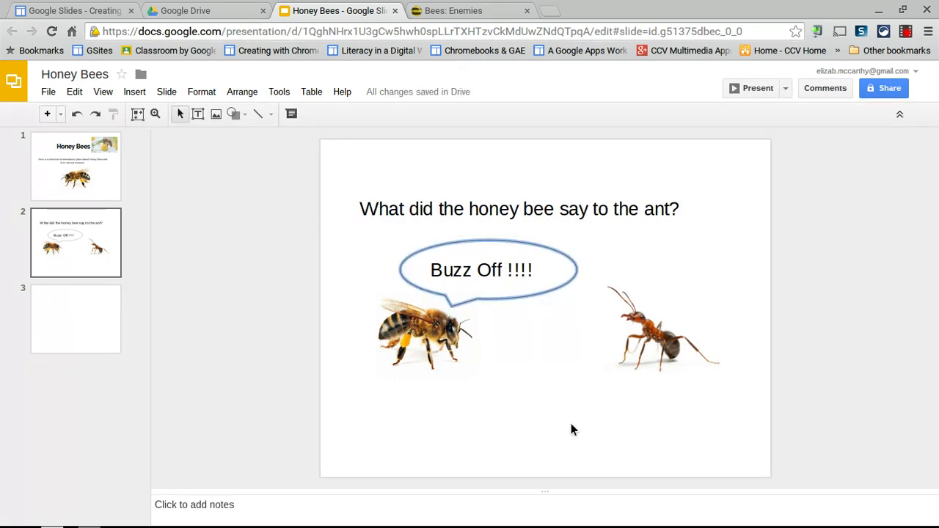
{"action": "left_click", "coordinate": [478, 15]}
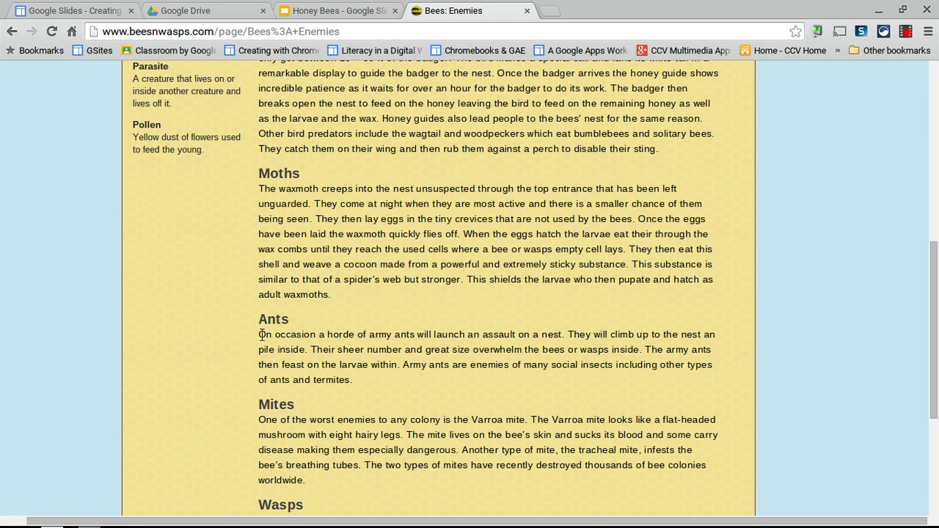
Select the Ants heading and paragraph on the Bees: Enemies page, then go back to the Honey Bees deck
{"action": "left_click_drag", "start_coordinate": [259, 335], "coordinate": [362, 379]}
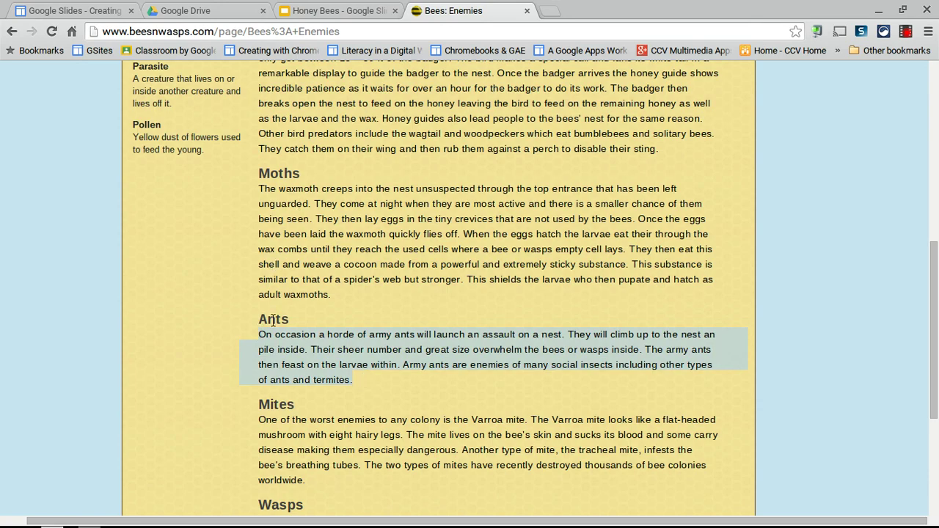
{"action": "left_click_drag", "start_coordinate": [257, 320], "coordinate": [383, 376]}
{"action": "key", "text": "ctrl+c"}
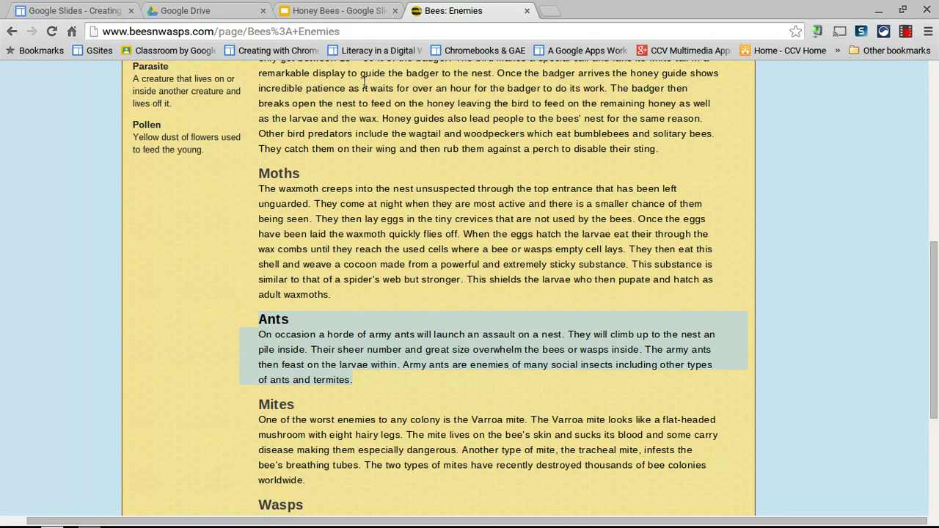
{"action": "left_click", "coordinate": [357, 11]}
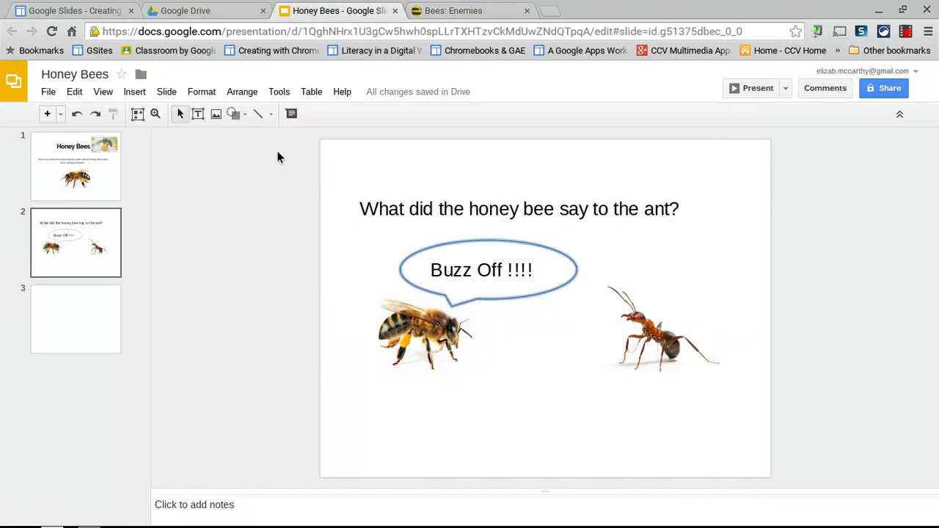
Draw a text box below the bee and ant and paste the army-ants paragraph into it
{"action": "left_click", "coordinate": [197, 114]}
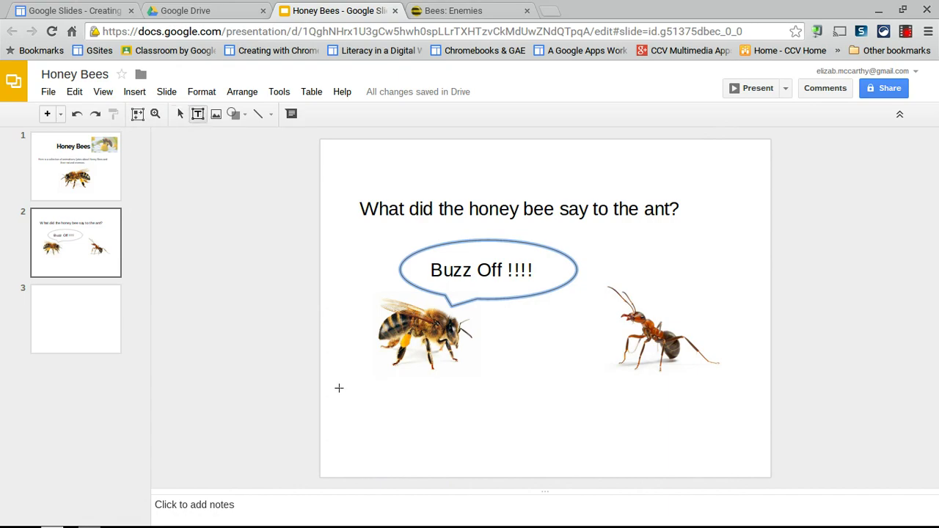
{"action": "left_click_drag", "start_coordinate": [339, 390], "coordinate": [753, 471]}
{"action": "key", "text": "ctrl+v"}
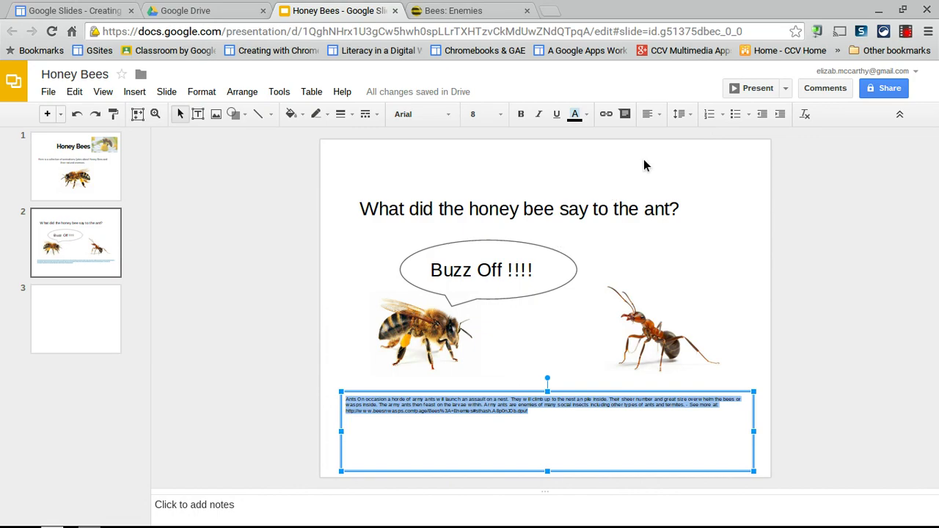
Clear the pasted text's formatting and set it to 18pt Dosis
{"action": "left_click", "coordinate": [807, 116]}
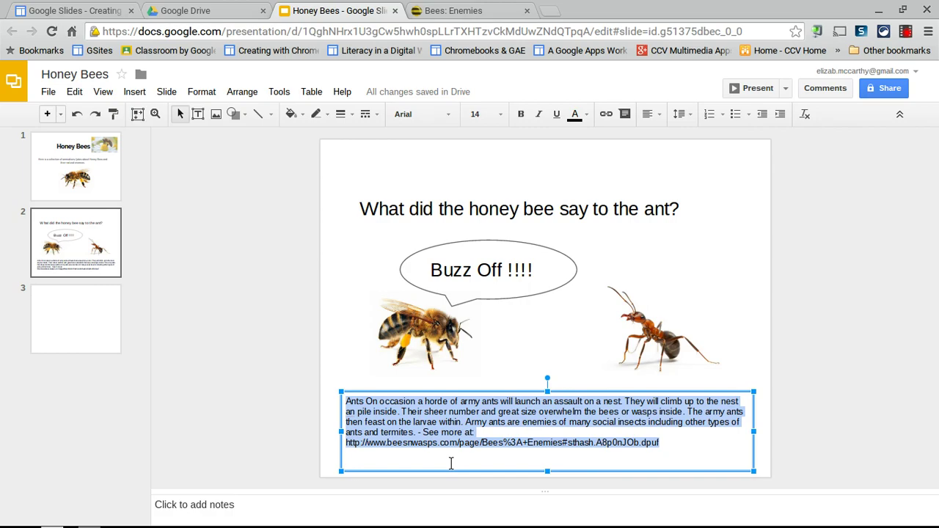
{"action": "left_click", "coordinate": [499, 115]}
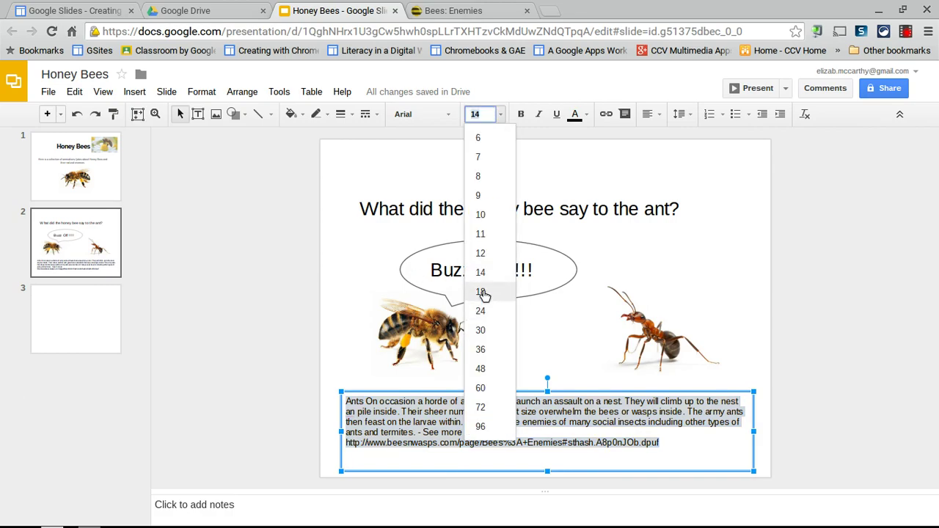
{"action": "left_click", "coordinate": [481, 292]}
{"action": "left_click", "coordinate": [439, 115]}
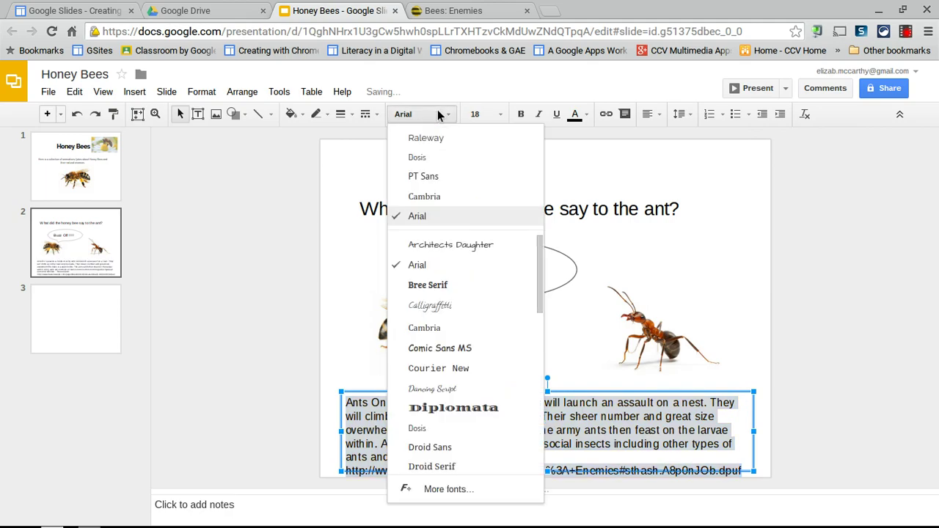
{"action": "left_click", "coordinate": [435, 157]}
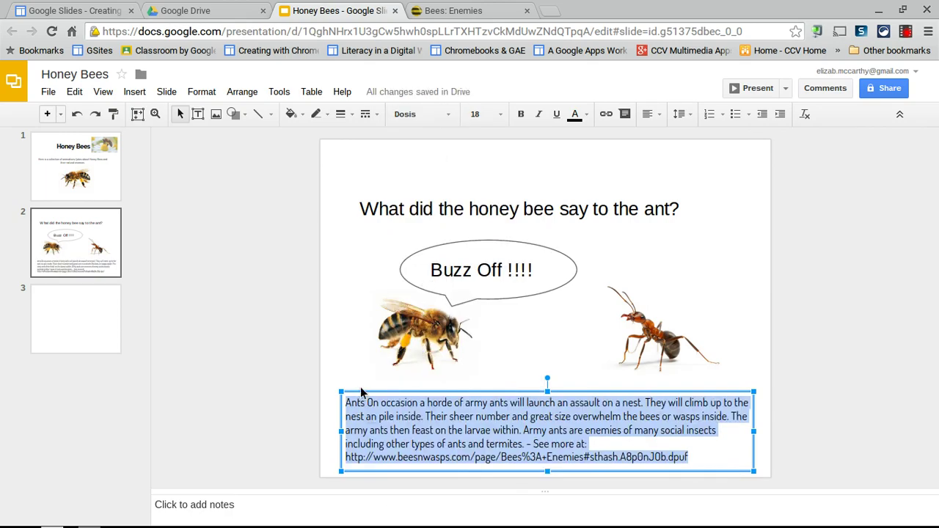
{"action": "left_click", "coordinate": [336, 394]}
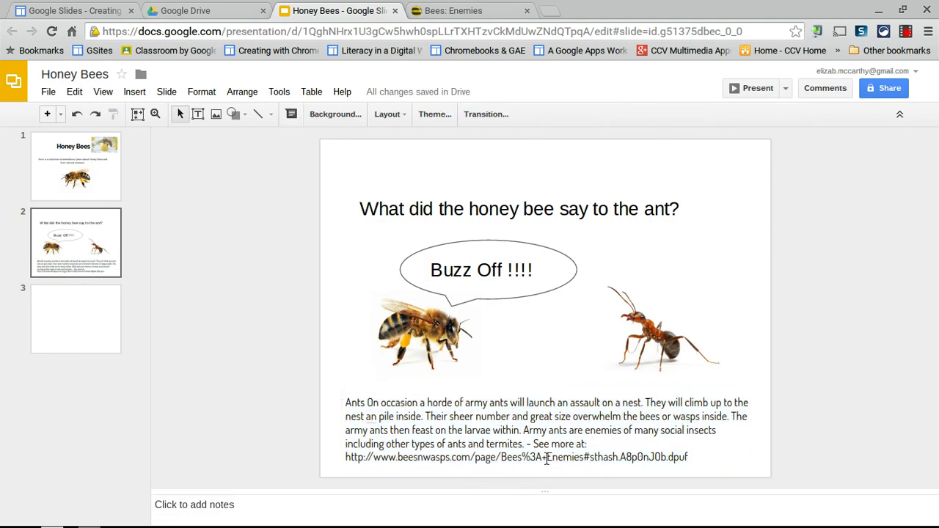
{"action": "left_click", "coordinate": [650, 416]}
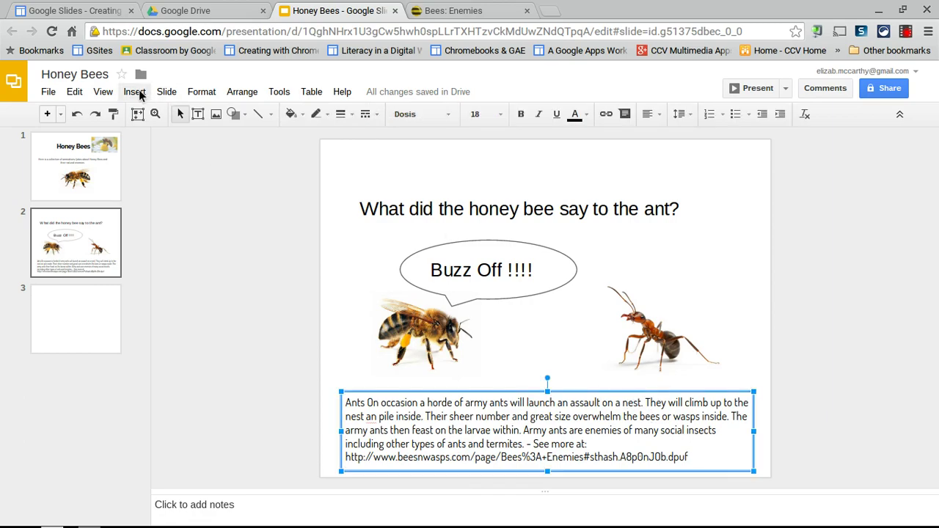
Give the ants text box a Fade in animation, After previous, at Fast speed, and preview it
{"action": "left_click", "coordinate": [135, 92]}
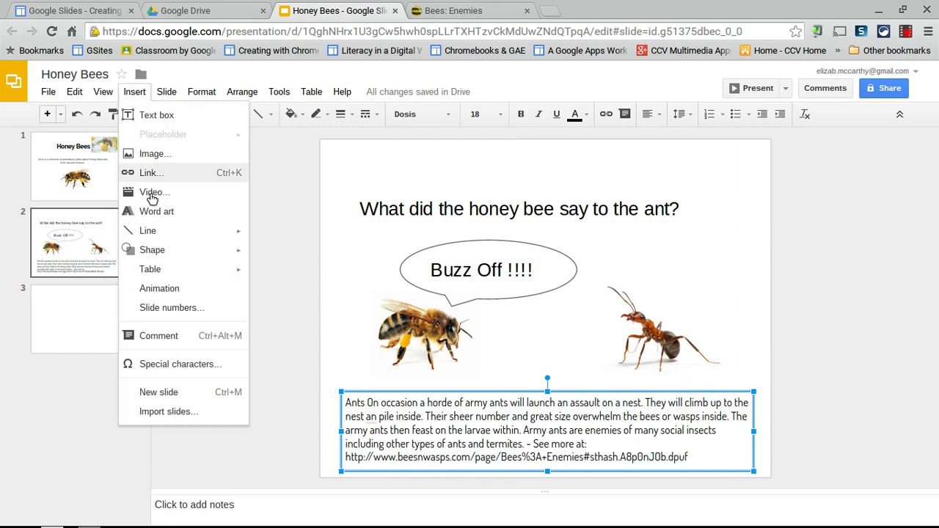
{"action": "left_click", "coordinate": [158, 289]}
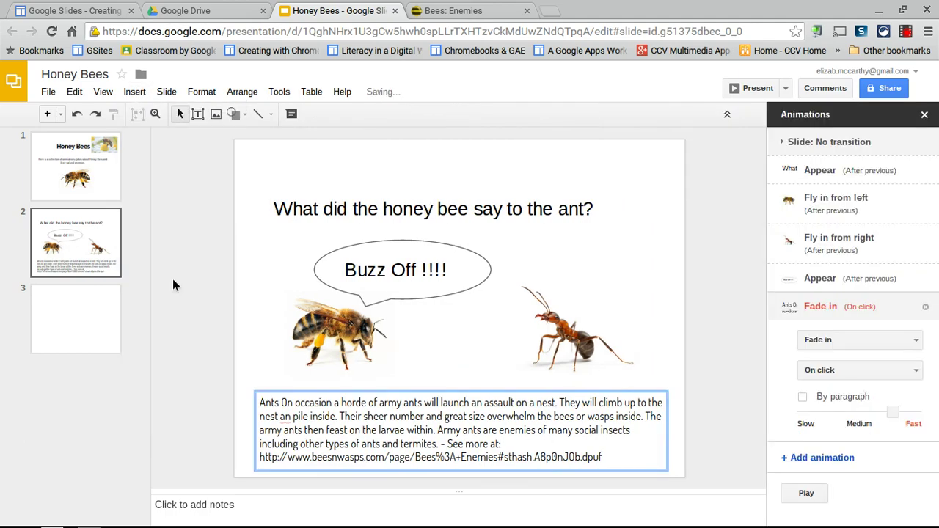
{"action": "left_click", "coordinate": [844, 368]}
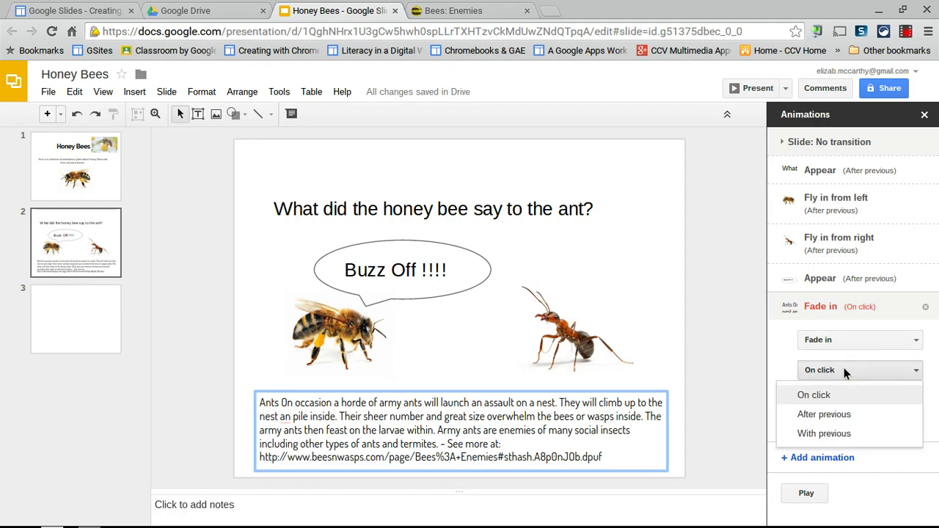
{"action": "left_click", "coordinate": [833, 414]}
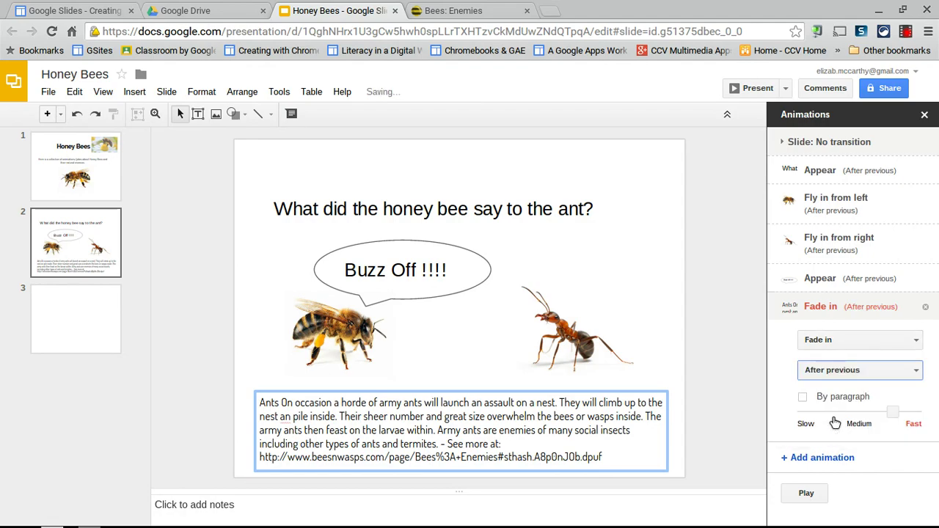
{"action": "left_click", "coordinate": [892, 415]}
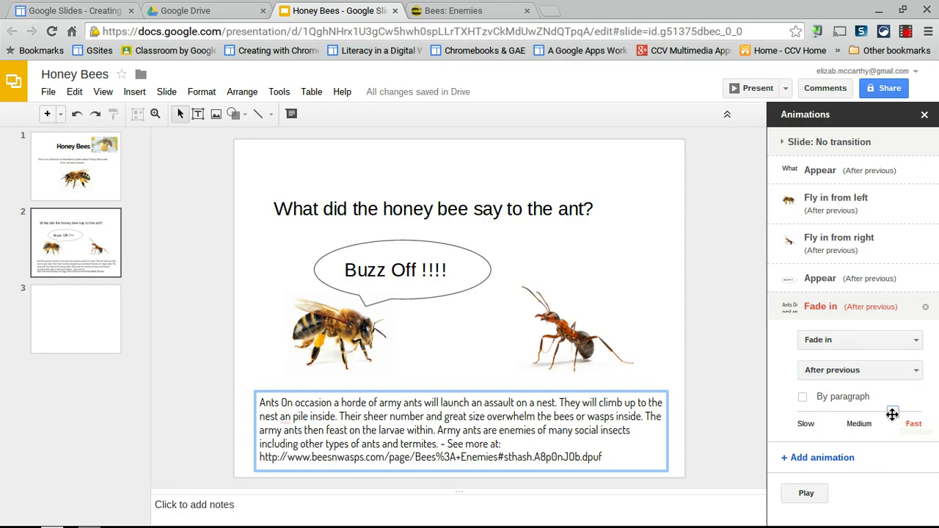
{"action": "left_click", "coordinate": [815, 495]}
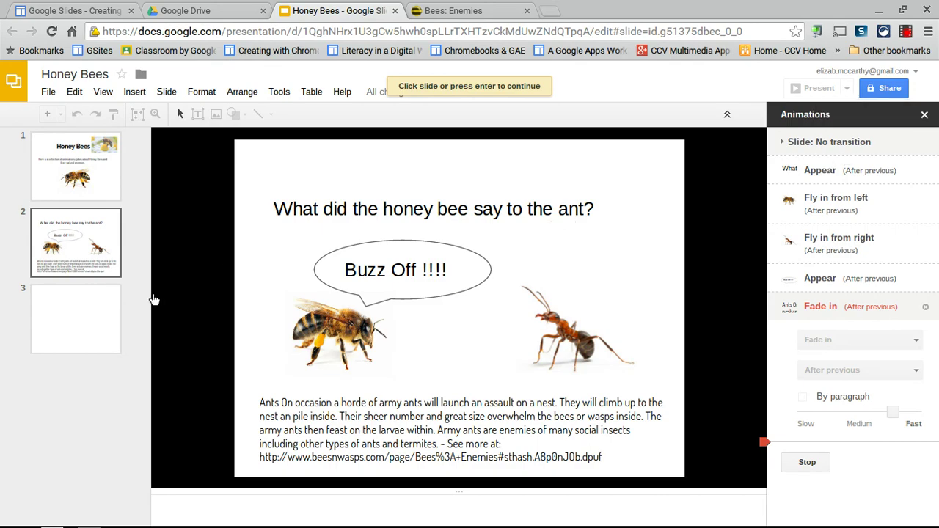
{"action": "left_click", "coordinate": [925, 114]}
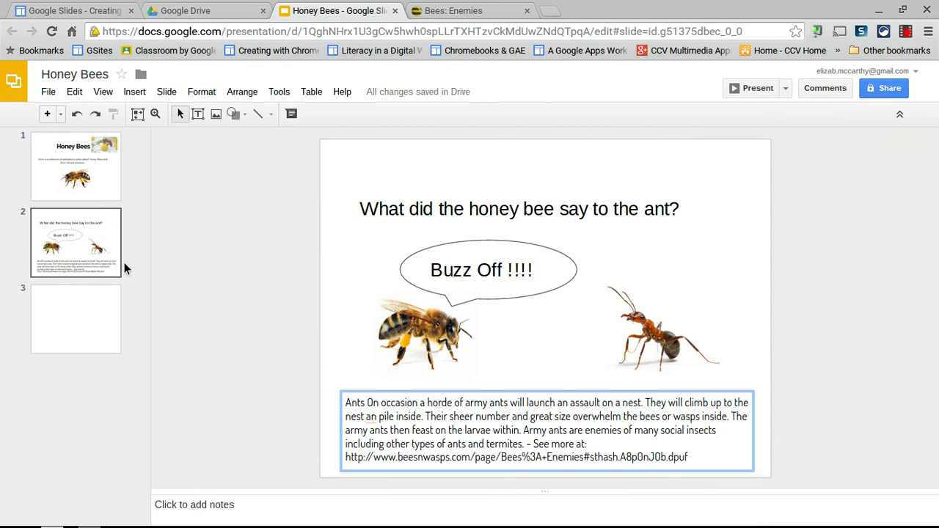
Clear the Ants highlight on the Bees: Enemies page and return to the Honey Bees slides
{"action": "left_click", "coordinate": [75, 317]}
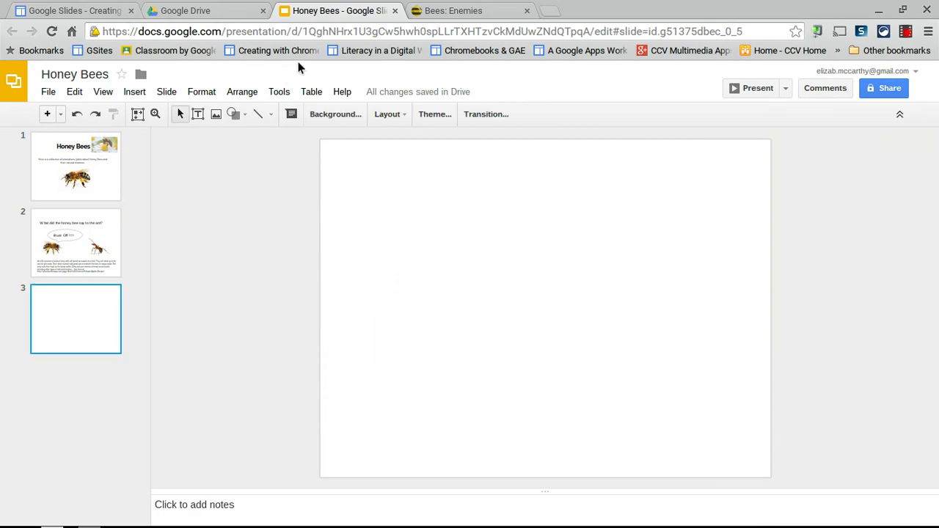
{"action": "left_click", "coordinate": [451, 13]}
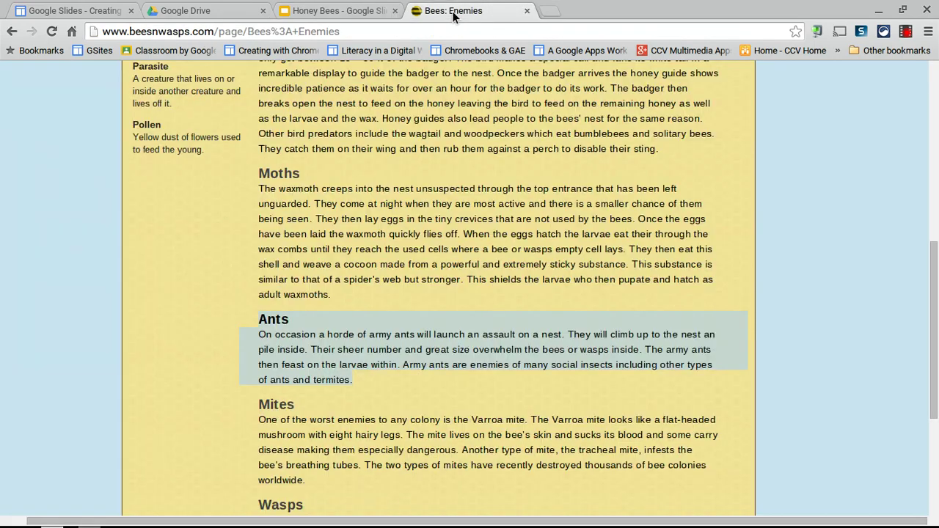
{"action": "left_click", "coordinate": [357, 216]}
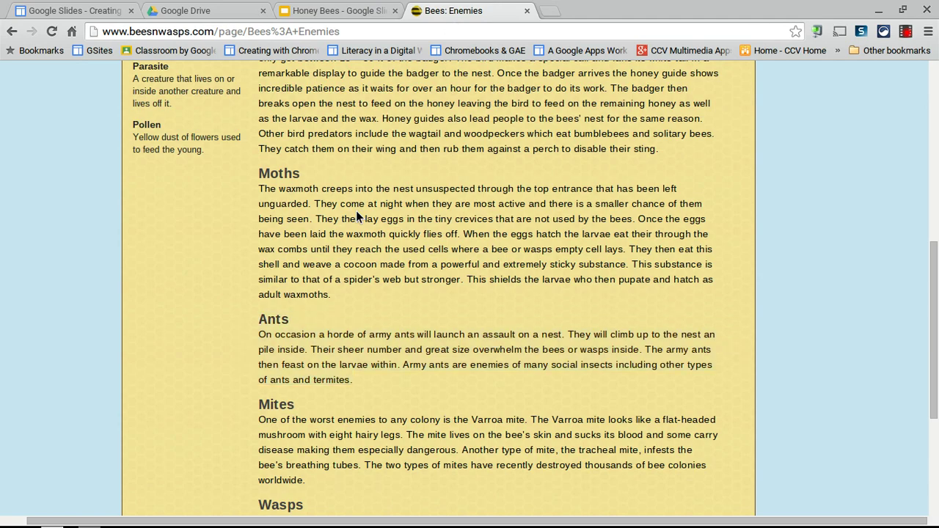
{"action": "scroll", "coordinate": [358, 216], "scroll_direction": "down", "scroll_amount": 3}
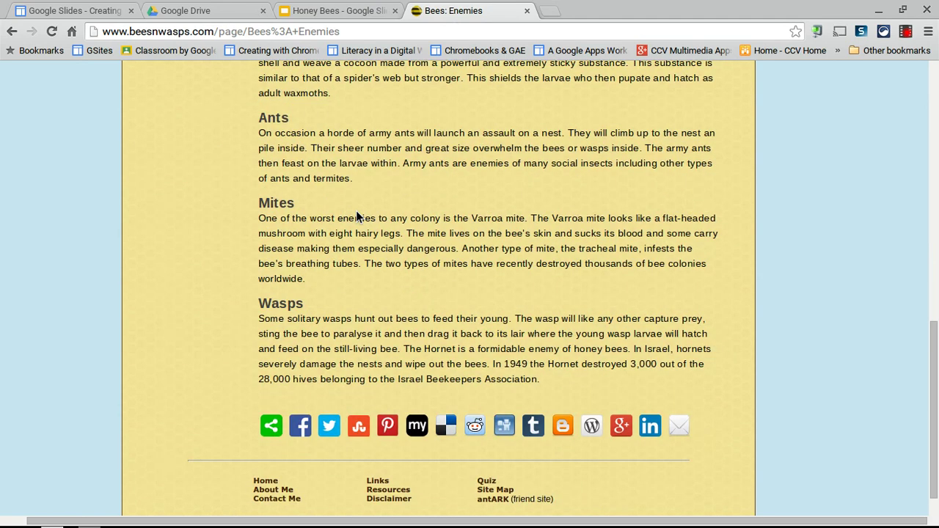
{"action": "scroll", "coordinate": [357, 216], "scroll_direction": "up", "scroll_amount": 9}
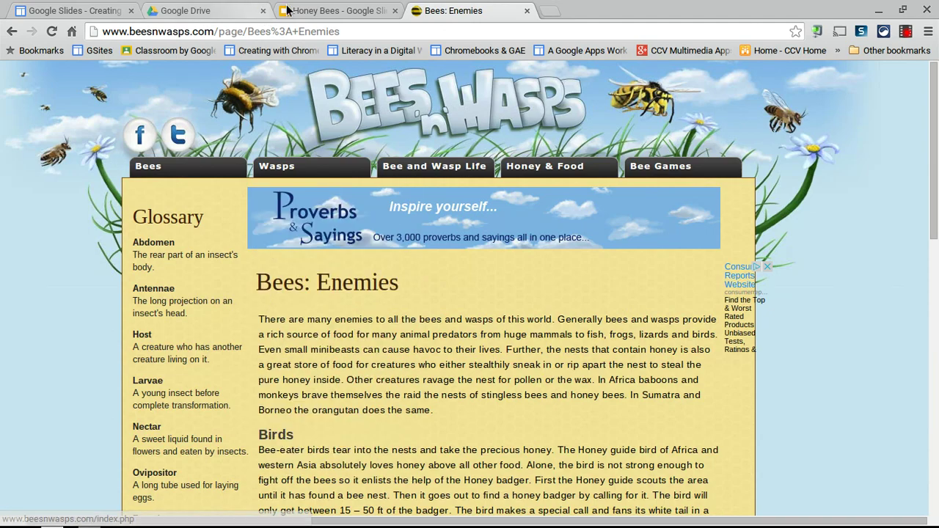
{"action": "left_click", "coordinate": [338, 10]}
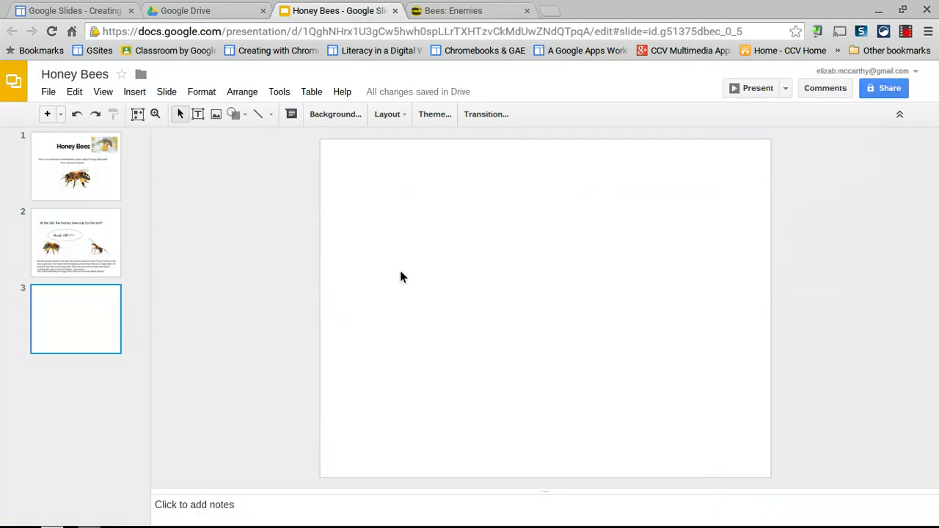
{"action": "left_click", "coordinate": [94, 262]}
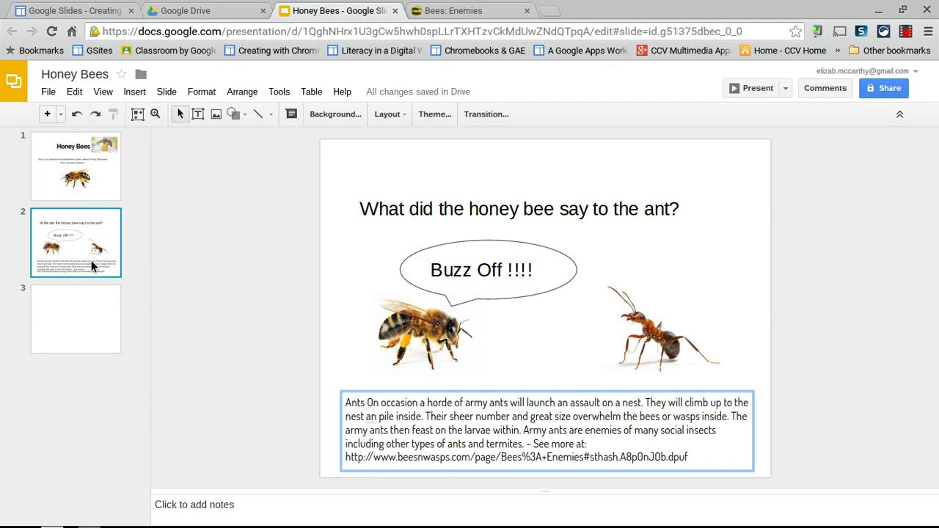
Look over slides 1 and 2, then select blank slide 3
{"action": "left_click", "coordinate": [104, 185]}
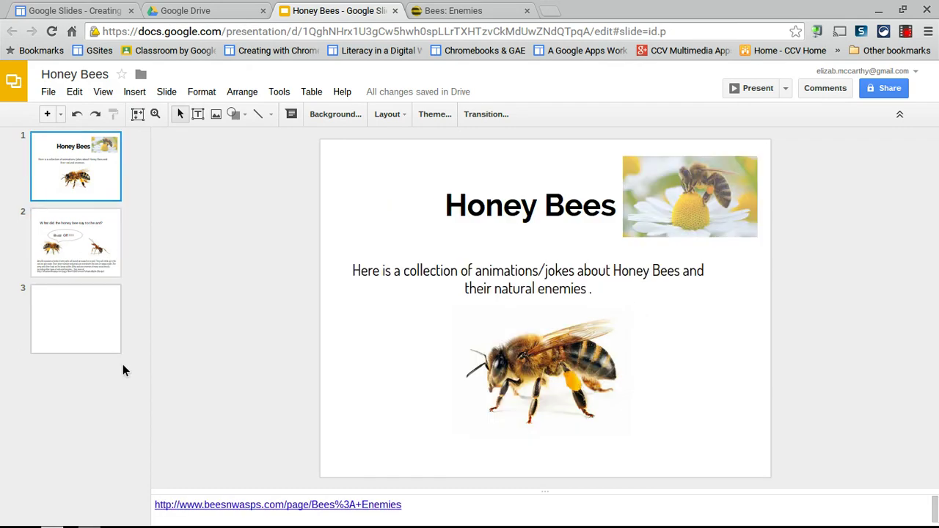
{"action": "left_click", "coordinate": [83, 235]}
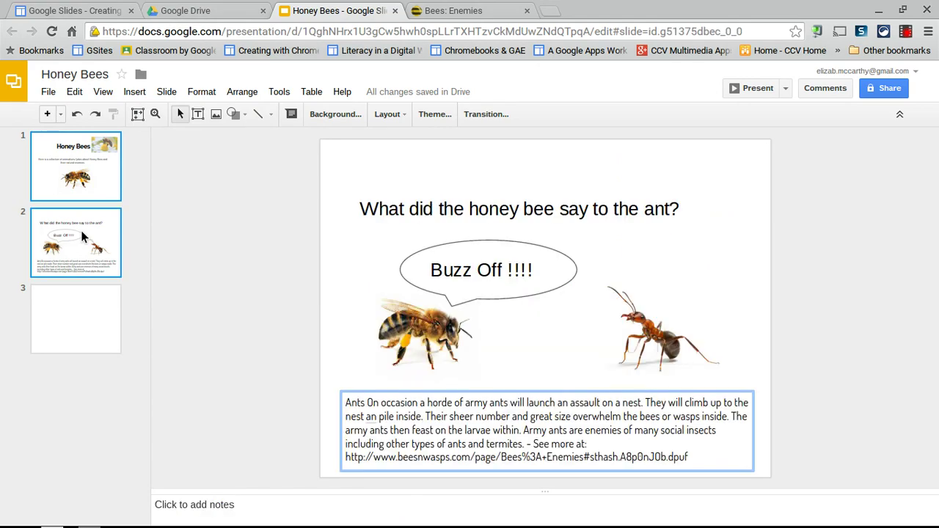
{"action": "left_click", "coordinate": [83, 306]}
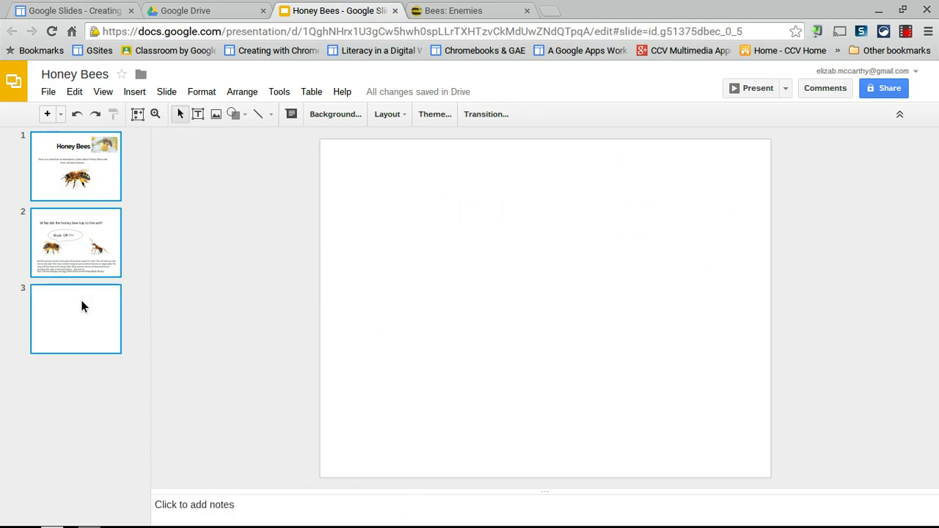
Apply a Cube transition at about 1.5 seconds speed, ending on the title slide
{"action": "left_click", "coordinate": [486, 114]}
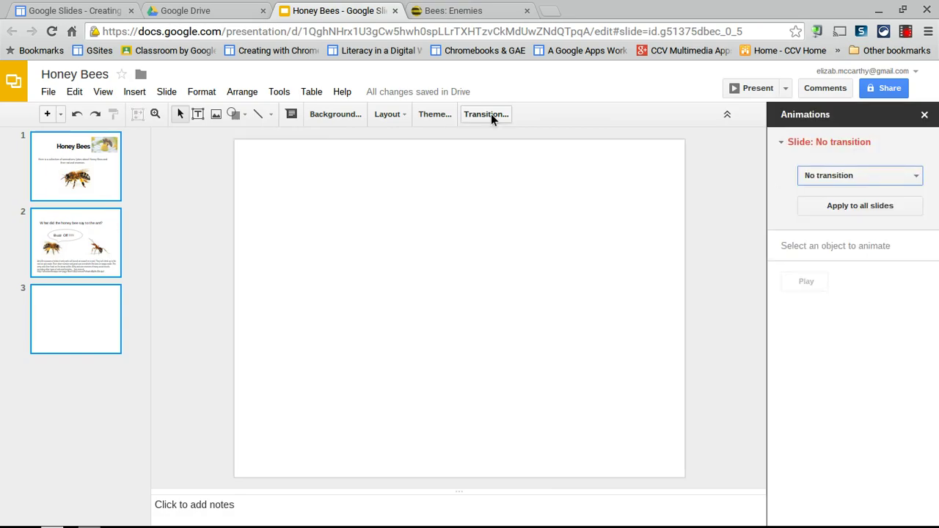
{"action": "left_click", "coordinate": [846, 180]}
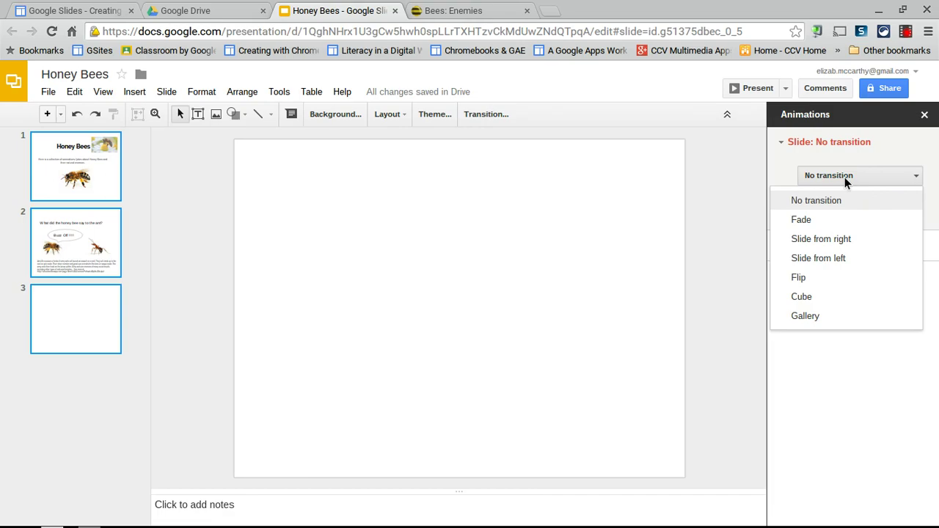
{"action": "left_click", "coordinate": [802, 298]}
{"action": "left_click", "coordinate": [881, 196]}
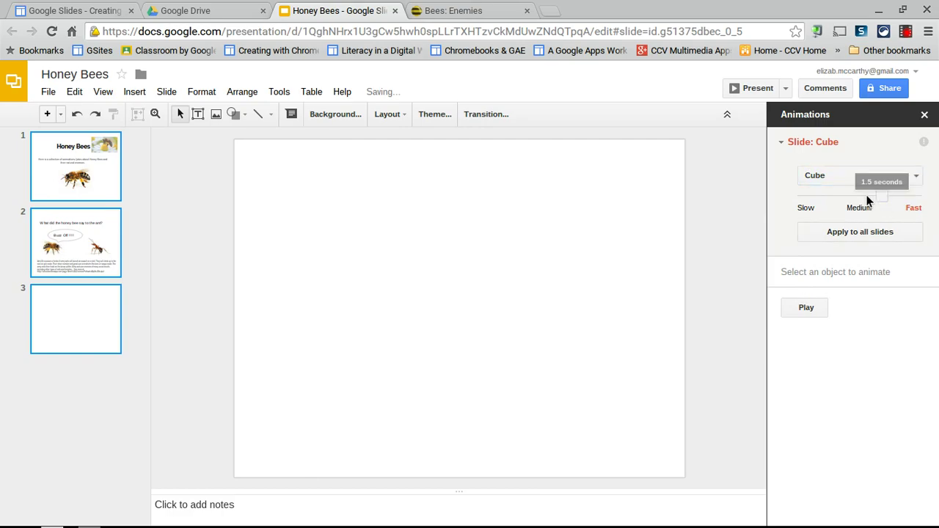
{"action": "left_click", "coordinate": [863, 234]}
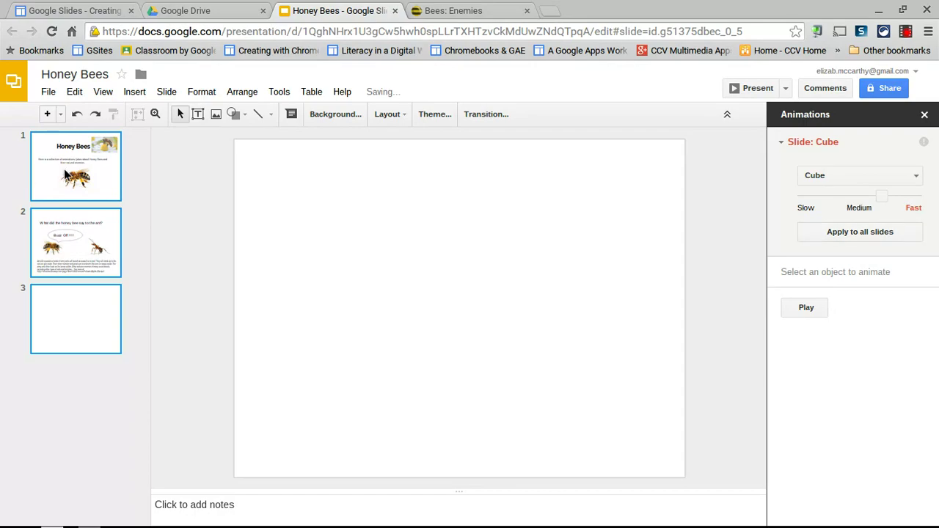
{"action": "left_click", "coordinate": [40, 178]}
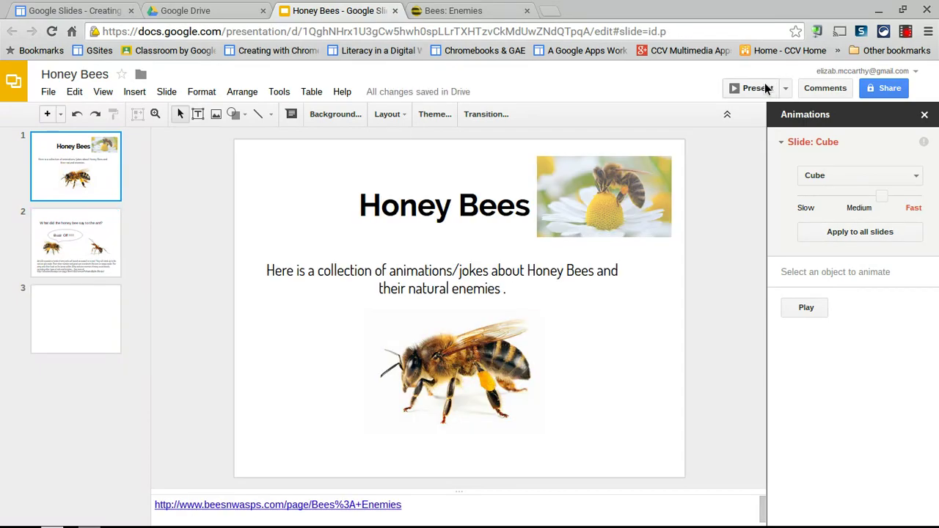
{"action": "key", "text": "F11"}
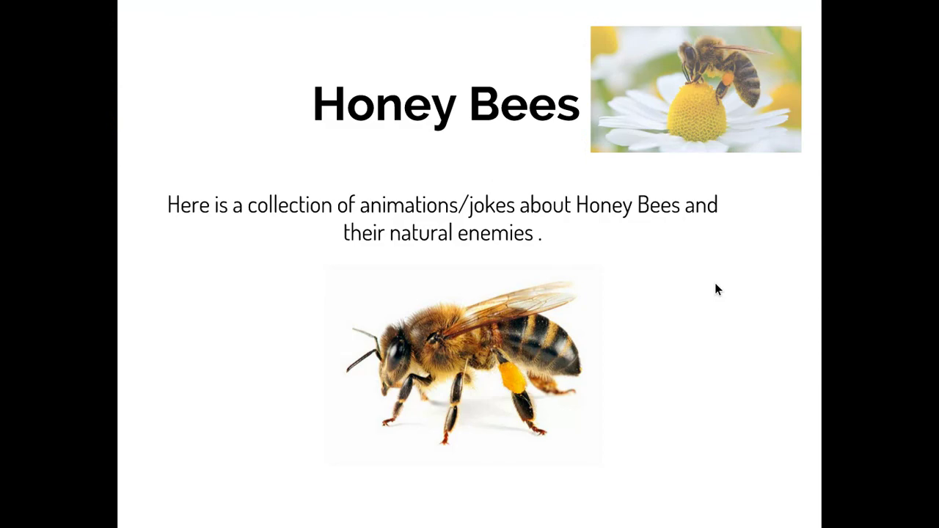
{"action": "left_click", "coordinate": [716, 286]}
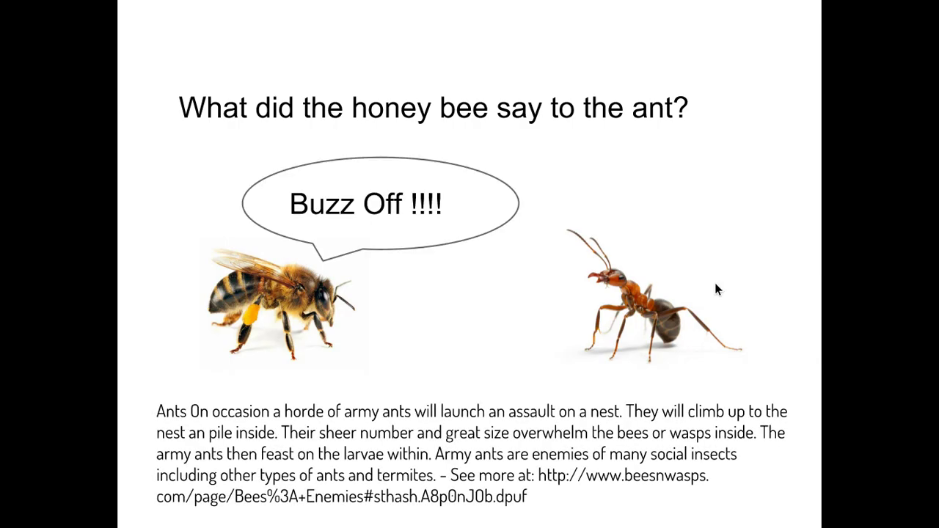
{"action": "left_click", "coordinate": [717, 289]}
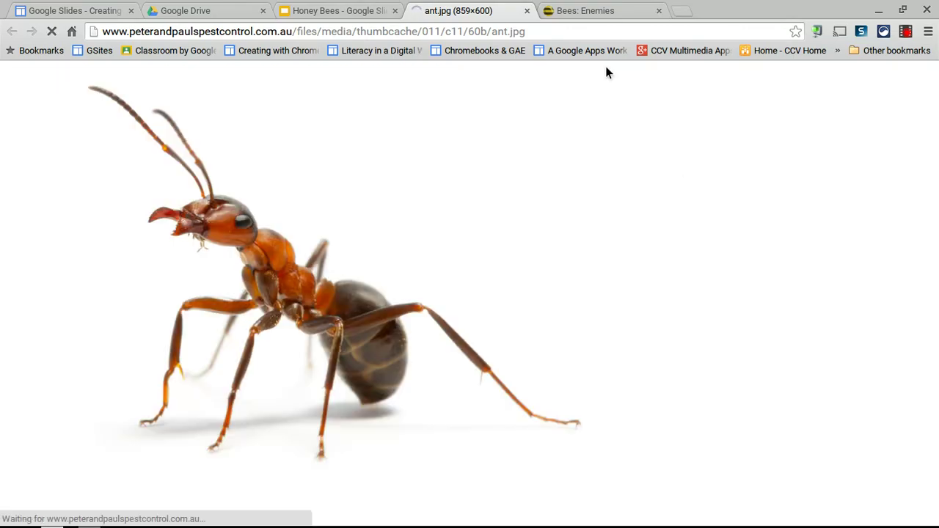
{"action": "left_click", "coordinate": [527, 10]}
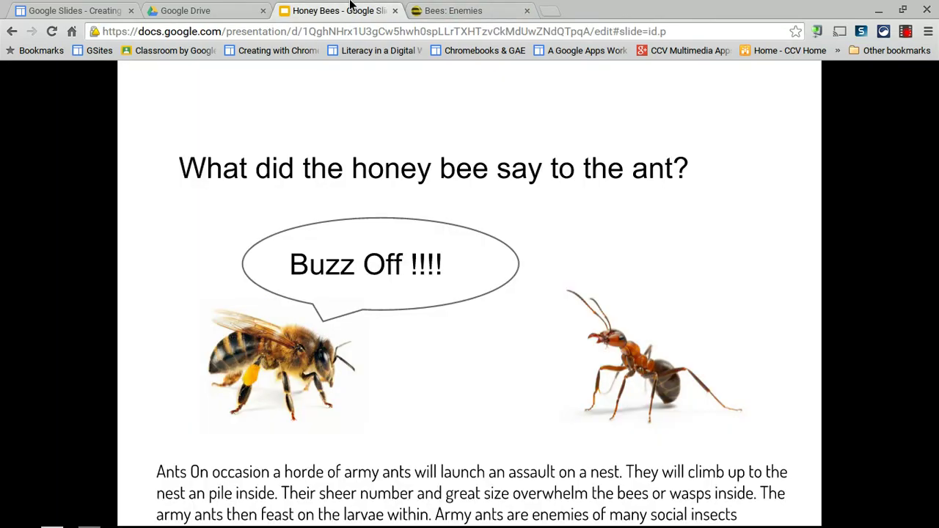
{"action": "left_click", "coordinate": [463, 322]}
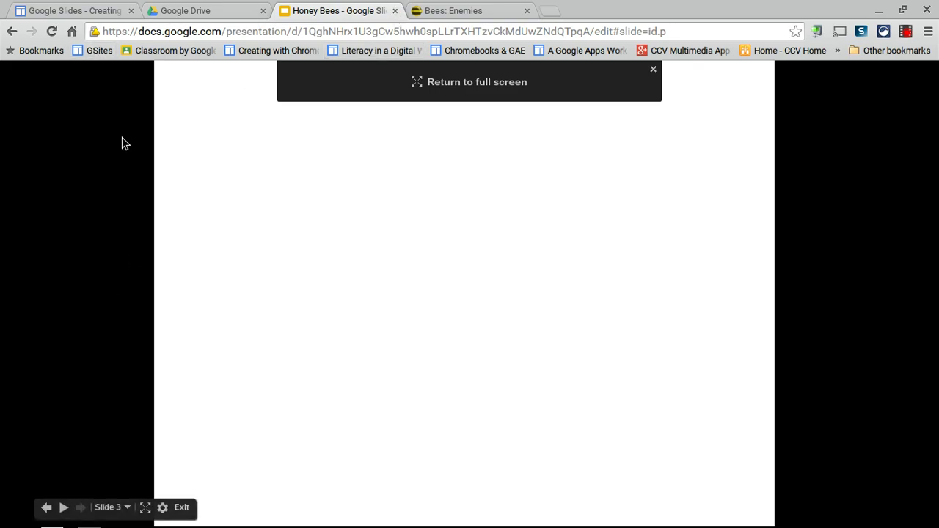
{"action": "key", "text": "Escape"}
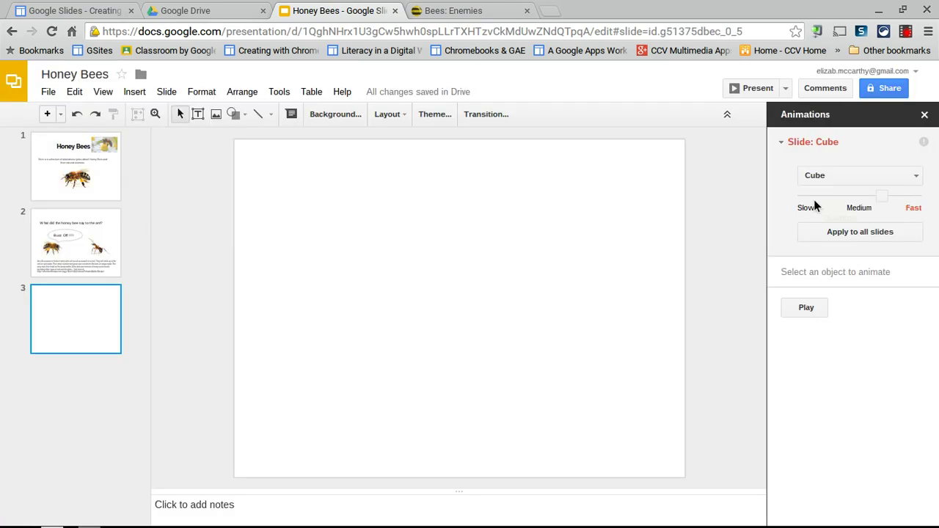
Set Publish to the web to start the slideshow on load and auto-advance every 2 seconds
{"action": "left_click", "coordinate": [94, 183]}
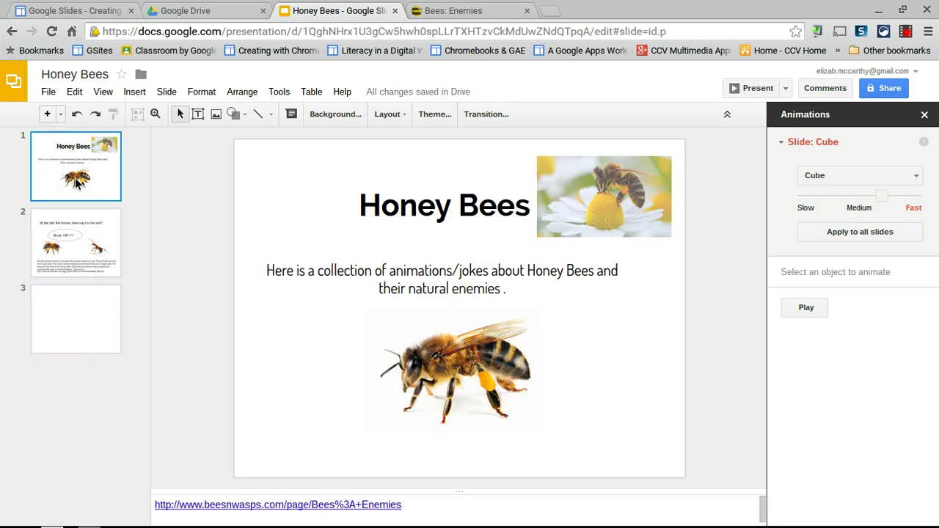
{"action": "left_click", "coordinate": [49, 92]}
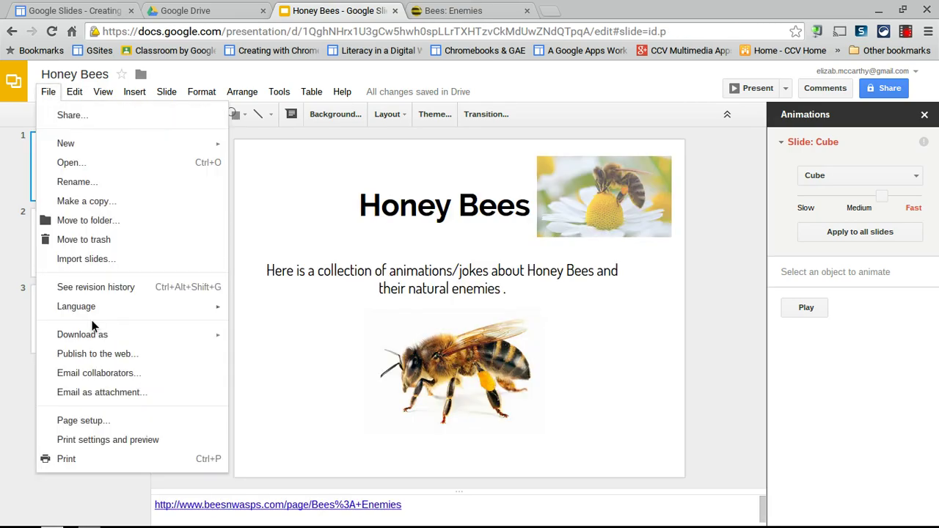
{"action": "left_click", "coordinate": [96, 354]}
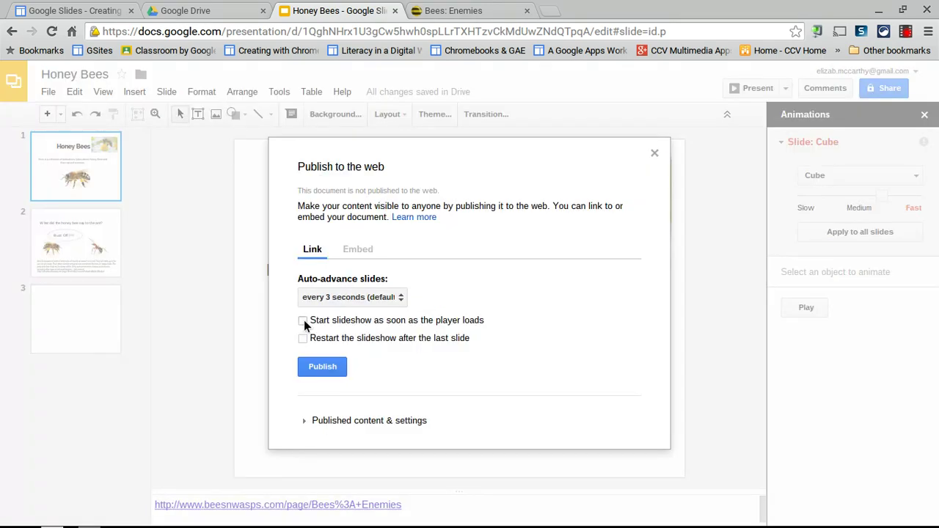
{"action": "left_click", "coordinate": [303, 321]}
{"action": "left_click", "coordinate": [349, 296]}
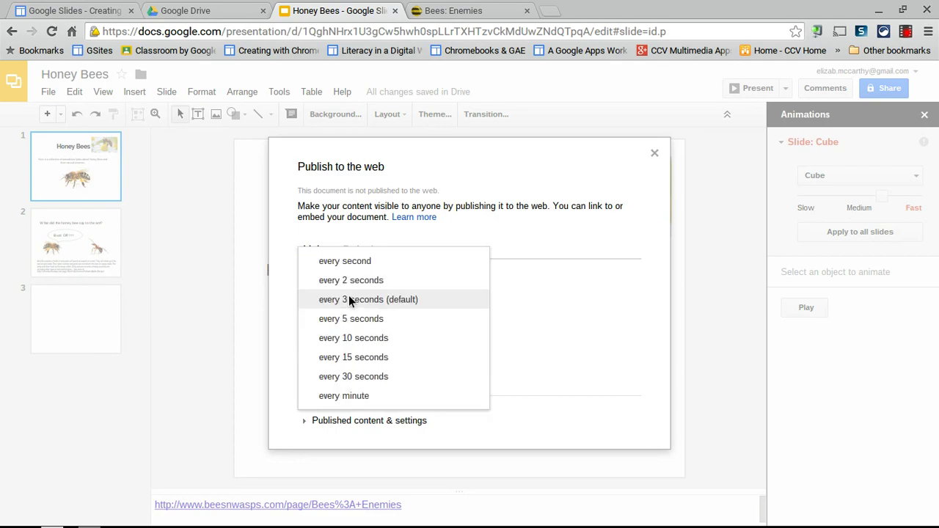
{"action": "left_click", "coordinate": [351, 281]}
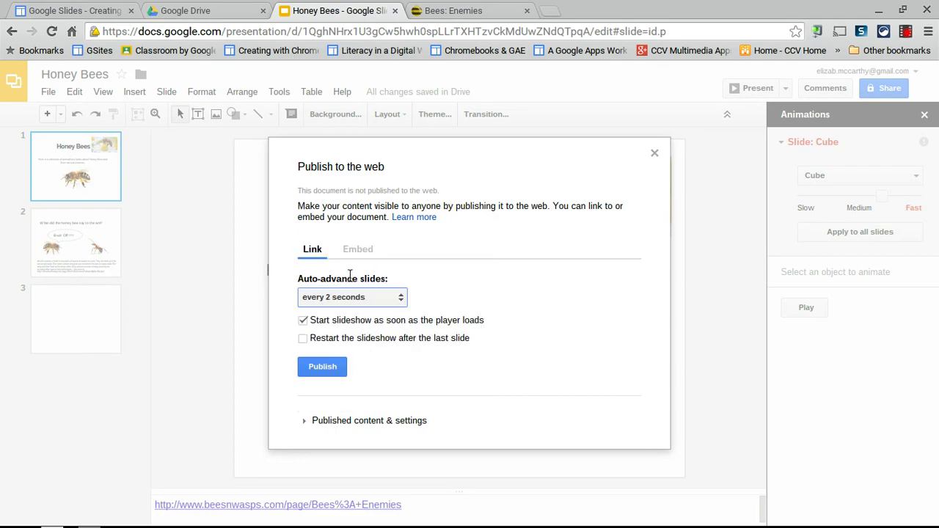
Publish the deck to the web, confirm, and copy the published link
{"action": "left_click", "coordinate": [321, 367]}
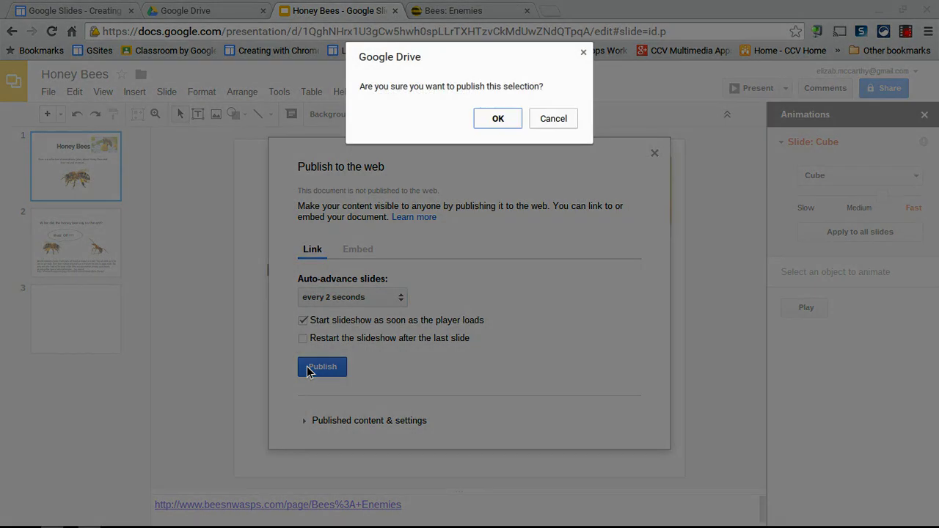
{"action": "left_click", "coordinate": [497, 118]}
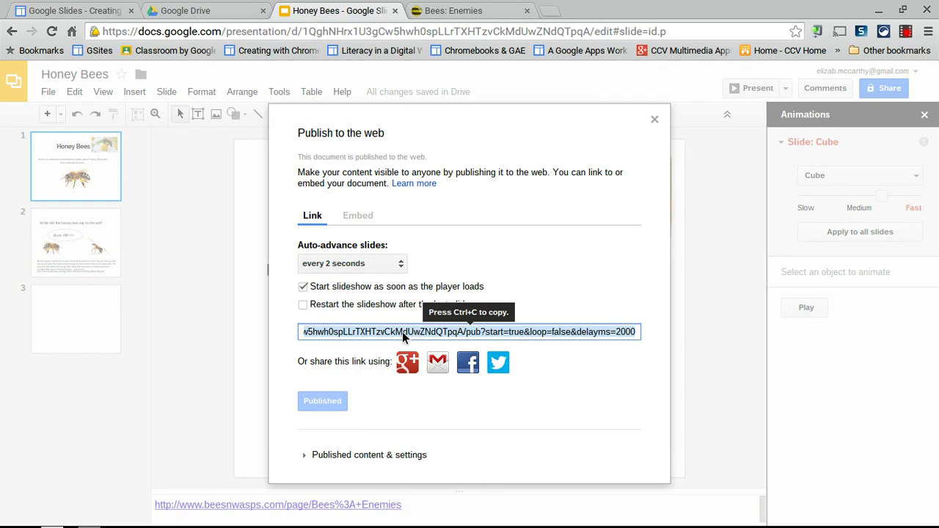
{"action": "key", "text": "ctrl+c"}
Load the published link in a new Chrome tab, then return to the editor tab
{"action": "left_click", "coordinate": [549, 10]}
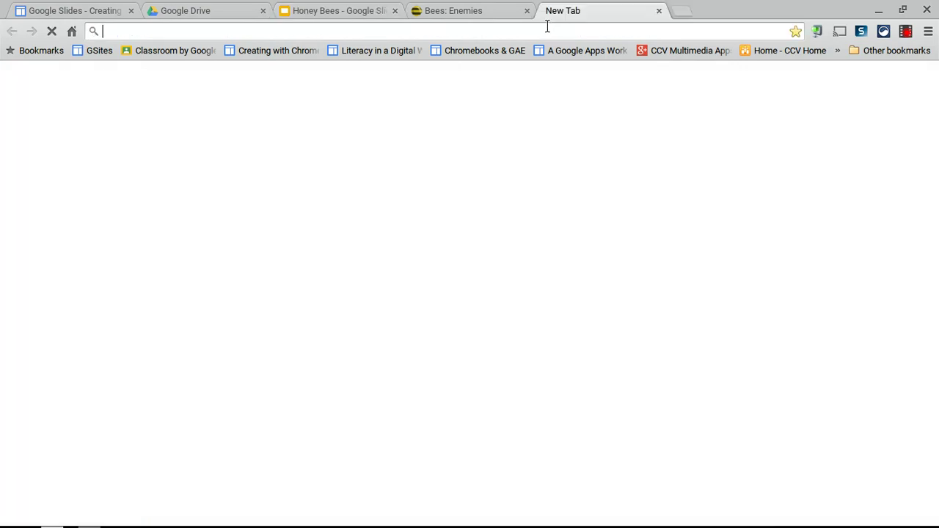
{"action": "key", "text": "ctrl+v"}
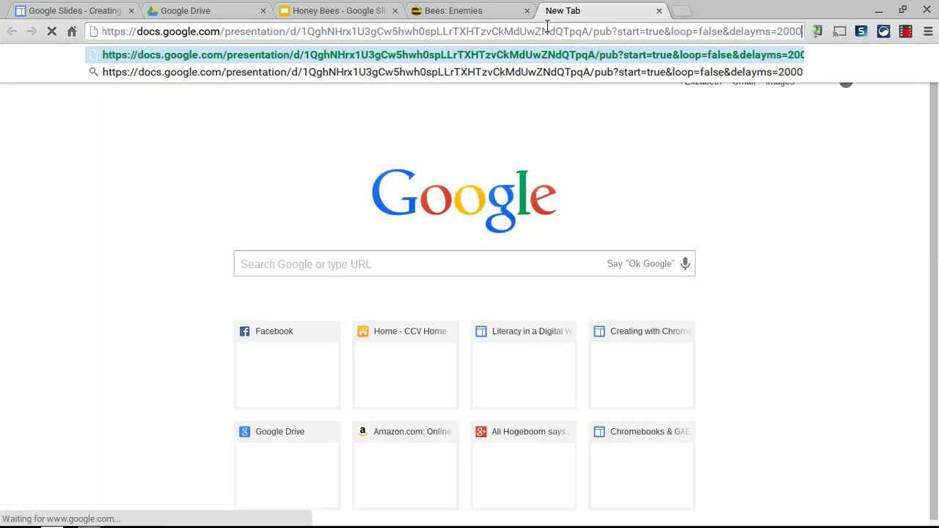
{"action": "key", "text": "Return"}
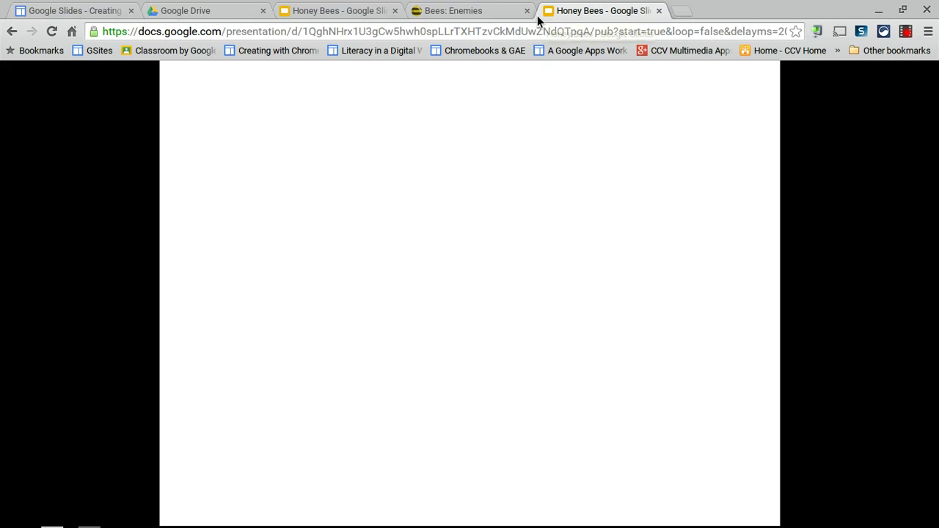
{"action": "left_click", "coordinate": [375, 6]}
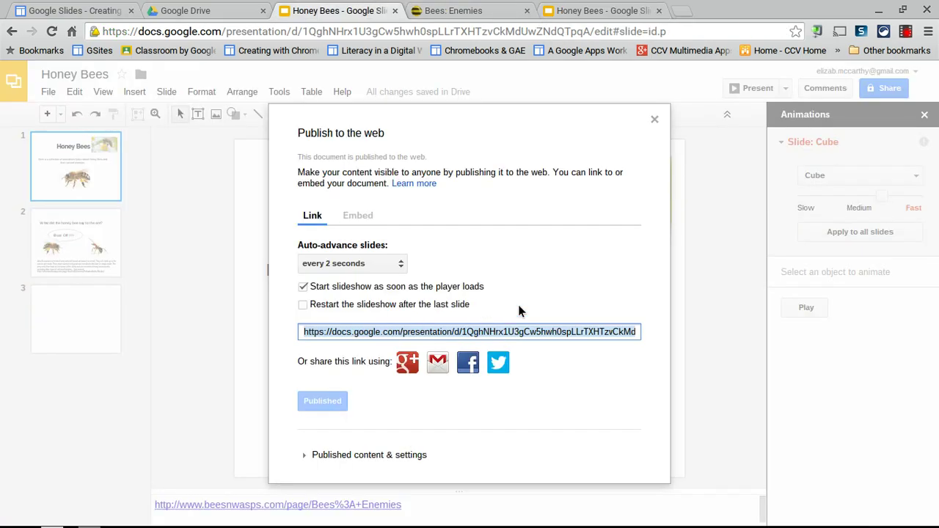
Close the Publish to the web dialog
{"action": "left_click", "coordinate": [654, 120]}
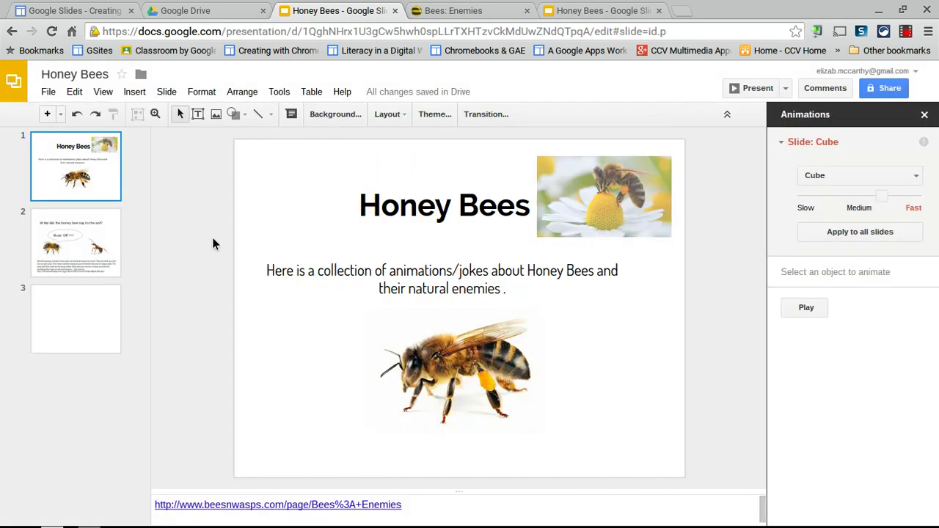